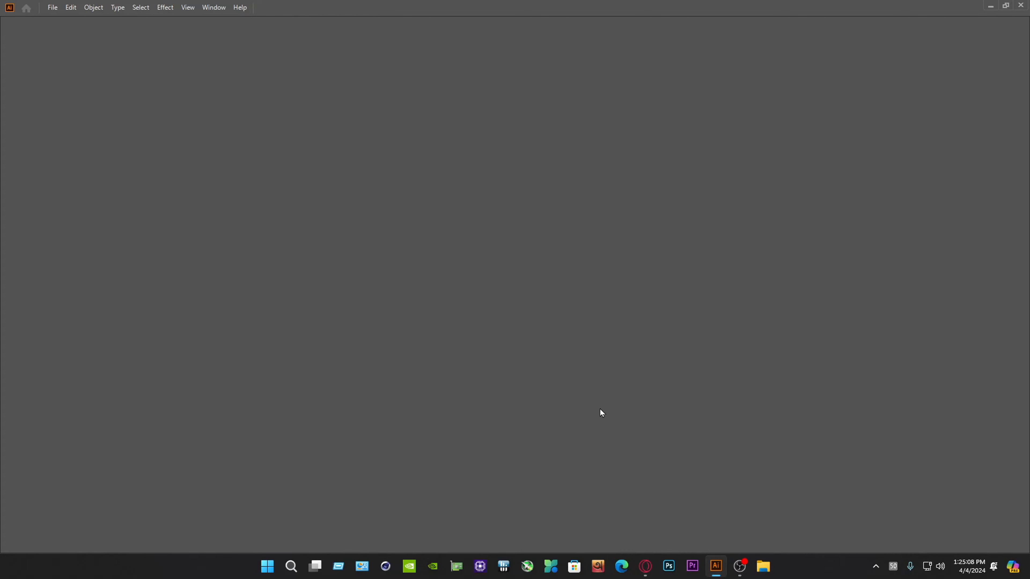
Create a new landscape document 7 in wide and 4 in high, with RGB Color mode and High (300 ppi) raster effects
{"action": "left_click", "coordinate": [53, 7]}
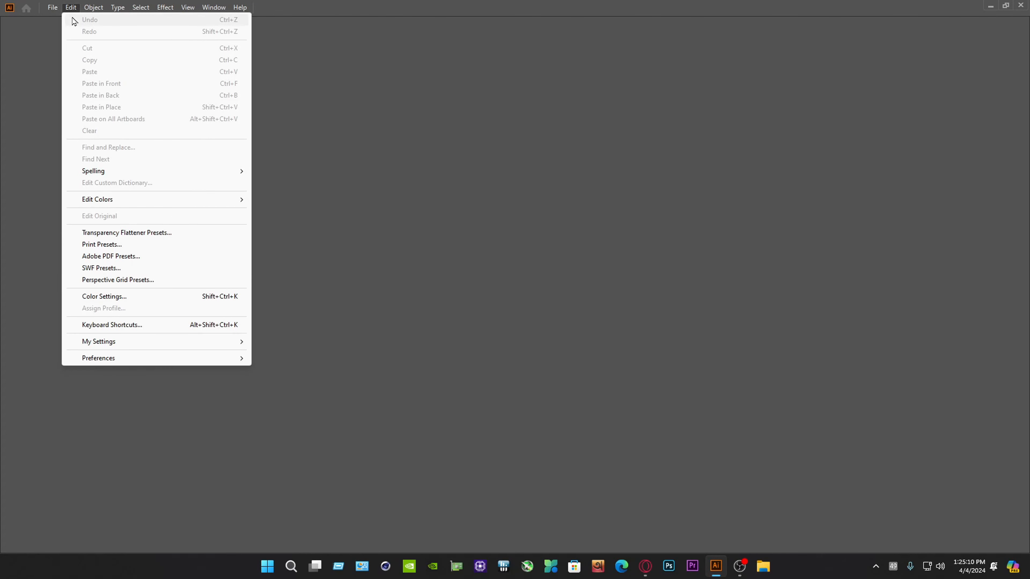
{"action": "left_click", "coordinate": [71, 19]}
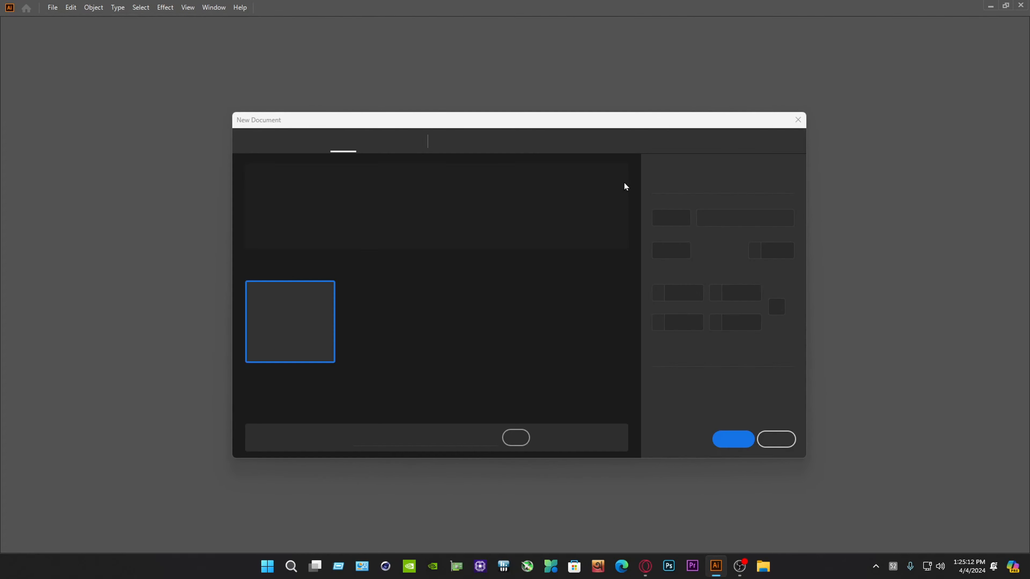
{"action": "left_click", "coordinate": [751, 221]}
{"action": "left_click", "coordinate": [742, 270]}
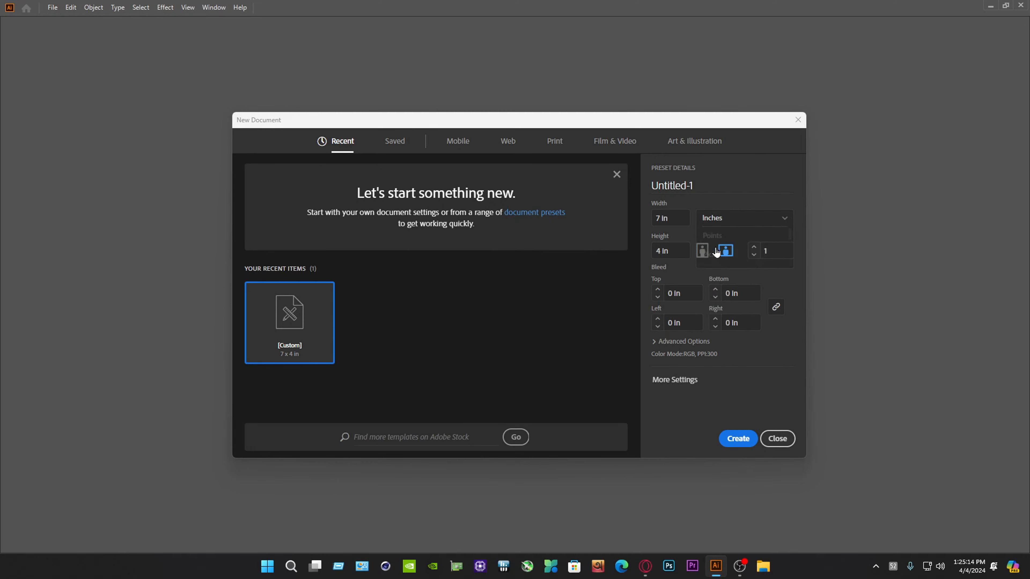
{"action": "left_click", "coordinate": [669, 218]}
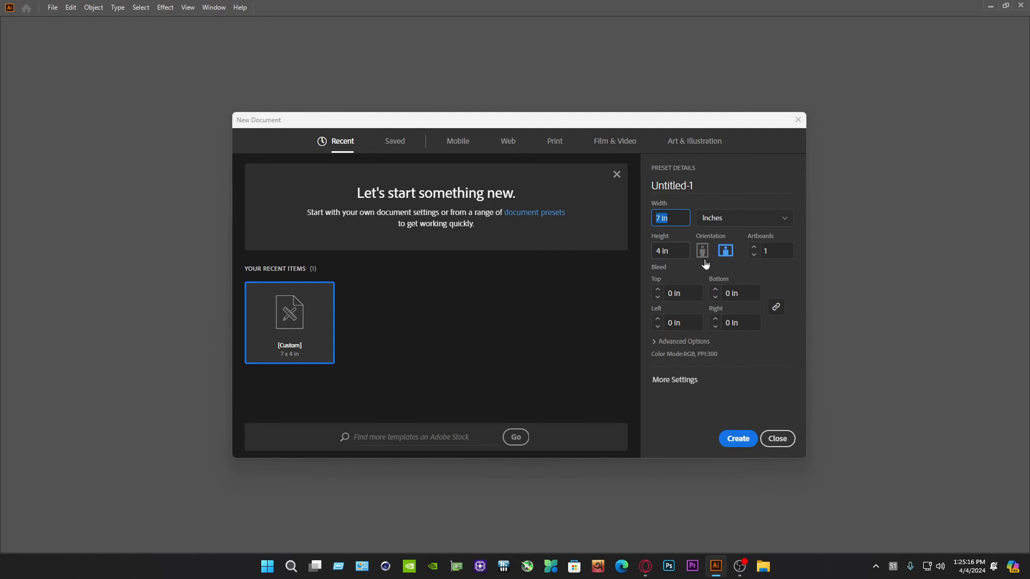
{"action": "key", "text": "Tab"}
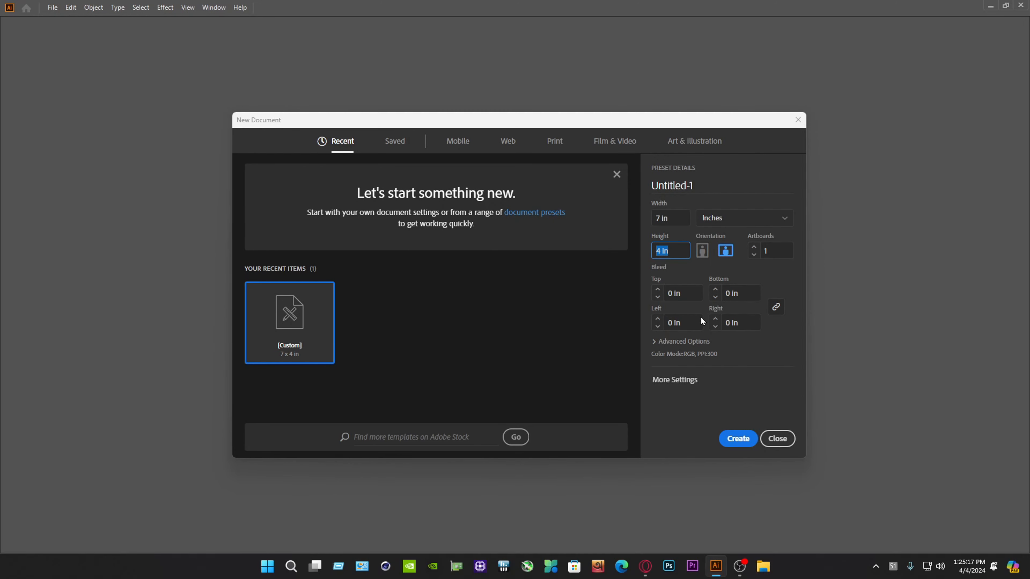
{"action": "left_click", "coordinate": [665, 341]}
{"action": "left_click", "coordinate": [692, 353]}
{"action": "left_click", "coordinate": [693, 369]}
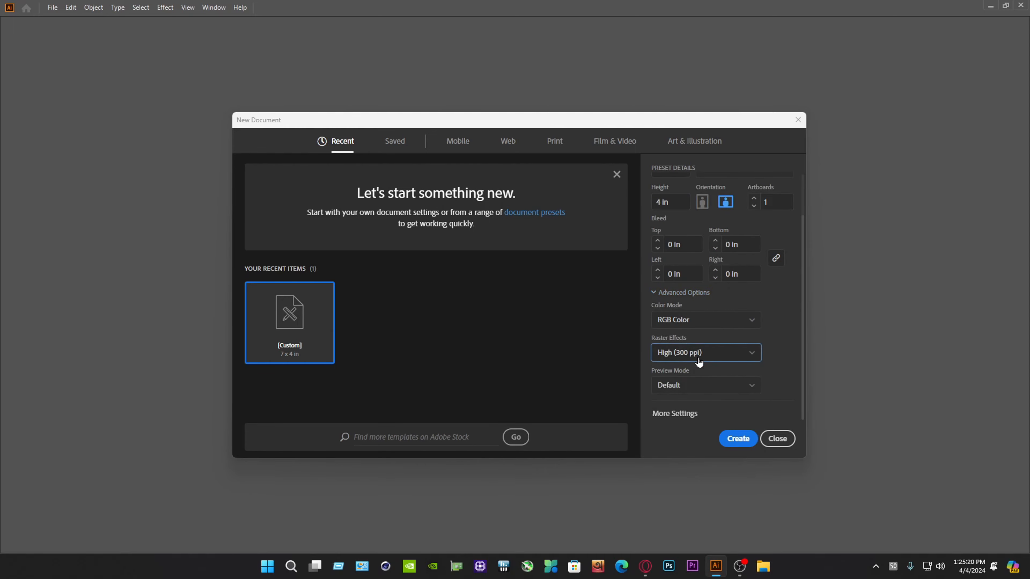
{"action": "left_click", "coordinate": [740, 442]}
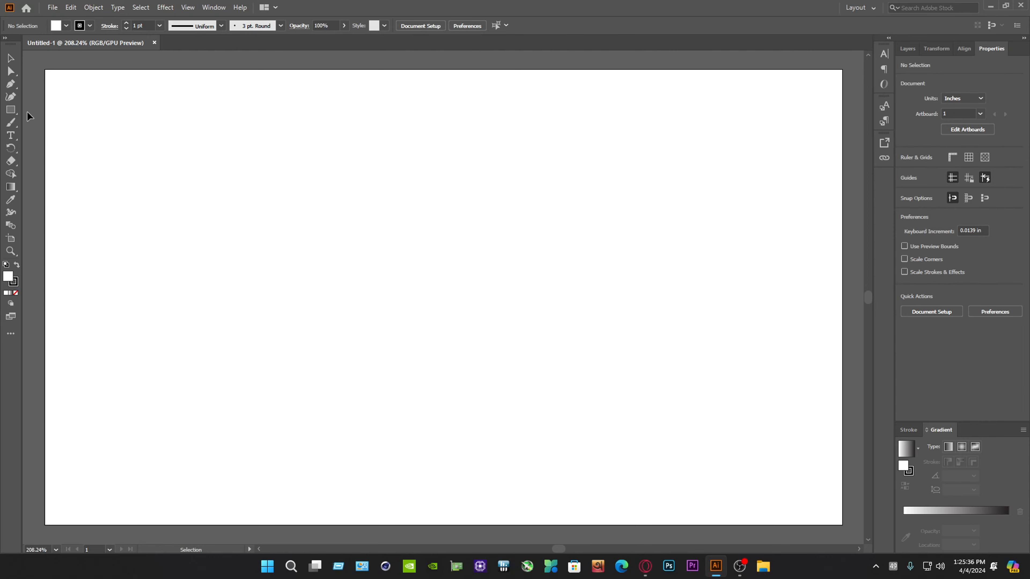
Draw a 7 by 4 in rectangle covering the whole artboard
{"action": "left_click", "coordinate": [16, 109]}
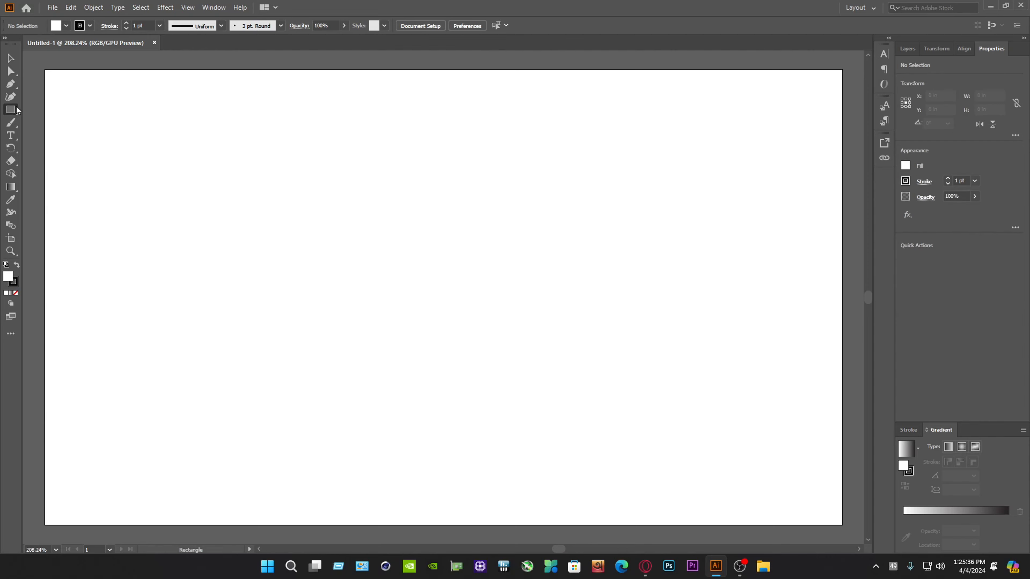
{"action": "right_click", "coordinate": [10, 112]}
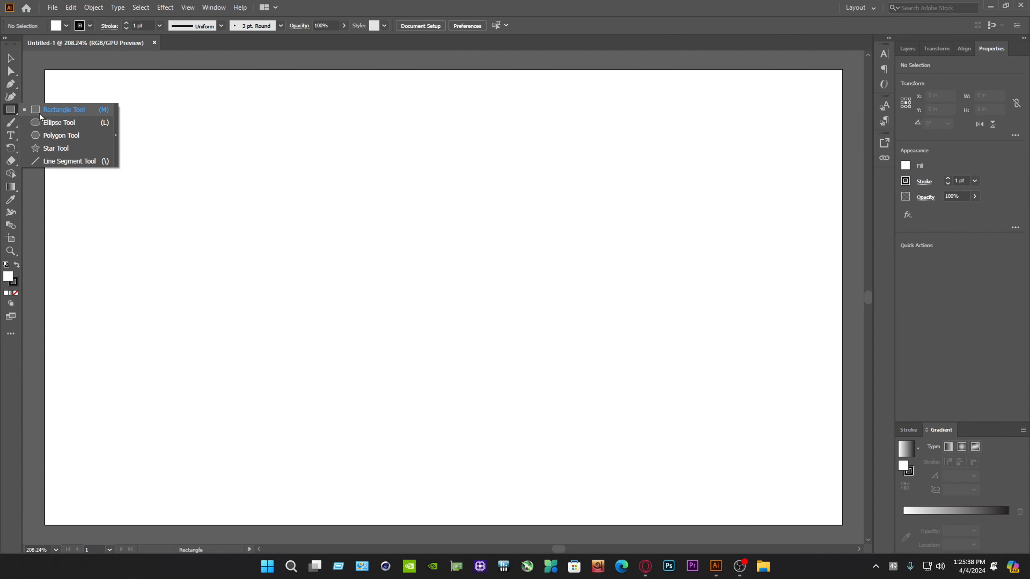
{"action": "left_click", "coordinate": [41, 113]}
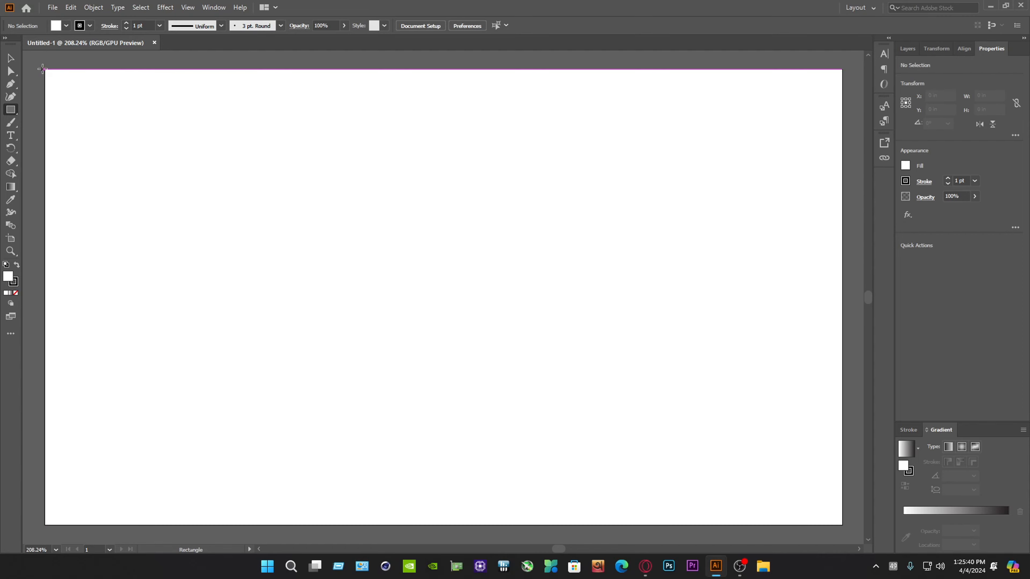
{"action": "left_click_drag", "start_coordinate": [47, 72], "coordinate": [829, 388]}
{"action": "scroll", "coordinate": [300, 233], "scroll_direction": "up", "scroll_amount": 3}
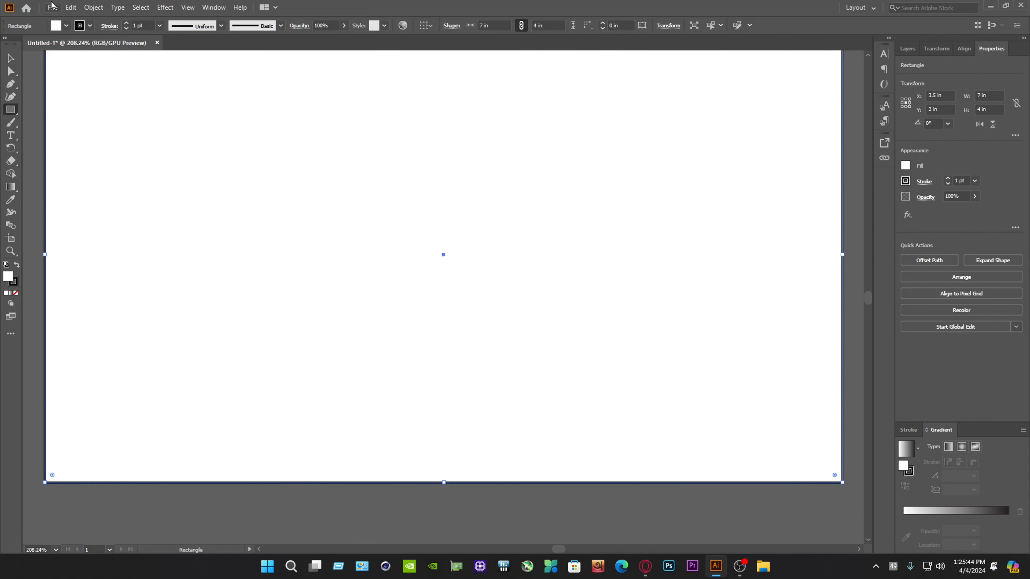
Remove the background rectangle's stroke and fill it with black
{"action": "left_click", "coordinate": [90, 26]}
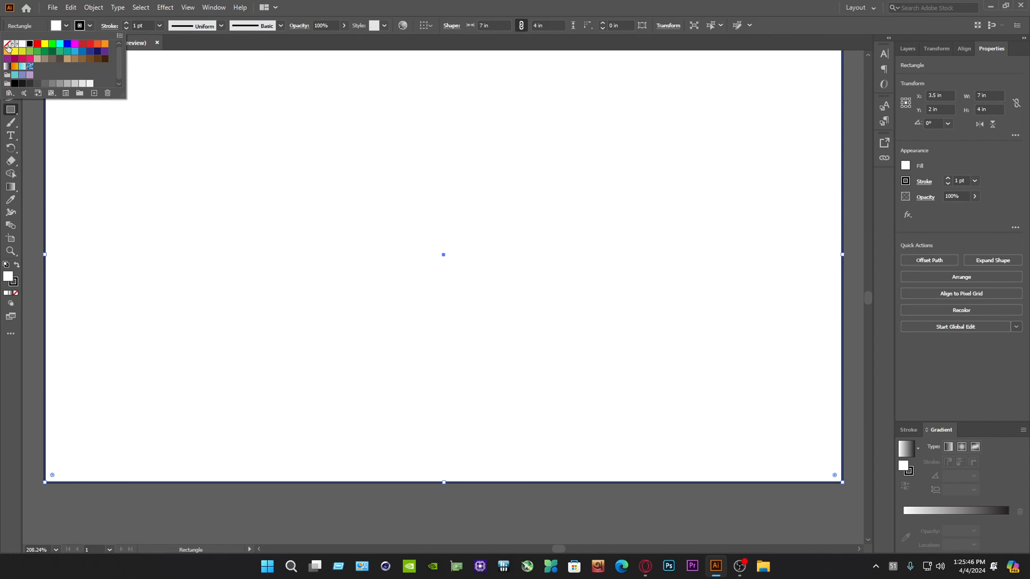
{"action": "left_click", "coordinate": [8, 44]}
{"action": "left_click", "coordinate": [65, 25]}
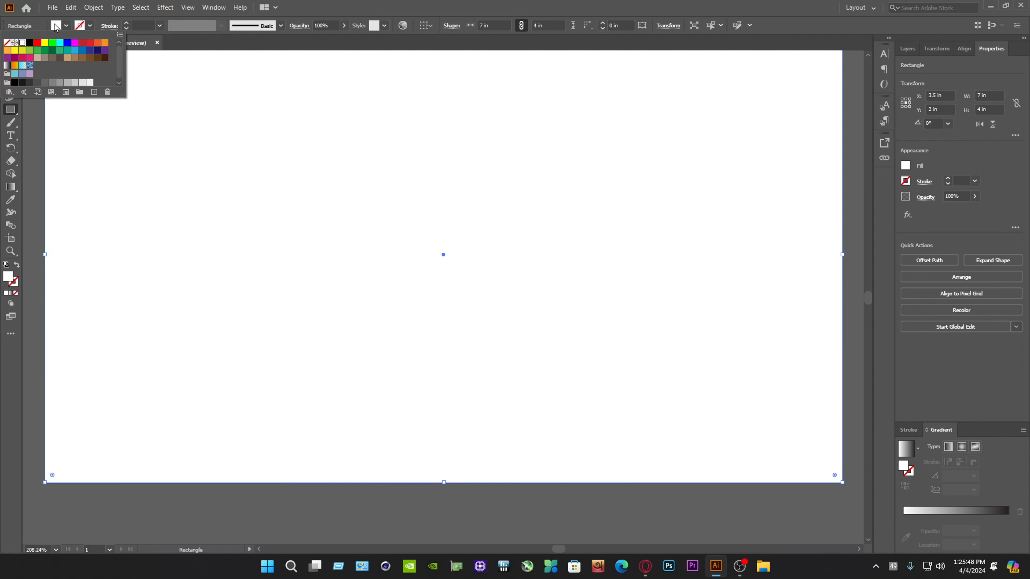
{"action": "left_click", "coordinate": [29, 43]}
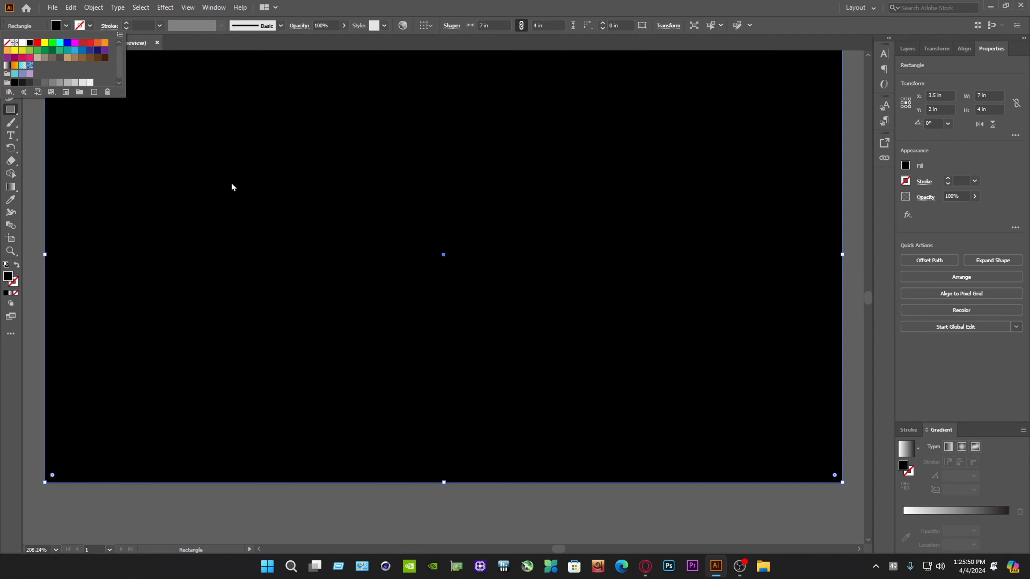
{"action": "left_click", "coordinate": [7, 159]}
{"action": "left_click", "coordinate": [11, 57]}
{"action": "scroll", "coordinate": [391, 231], "scroll_direction": "up", "scroll_amount": 5}
{"action": "scroll", "coordinate": [392, 231], "scroll_direction": "down", "scroll_amount": 2}
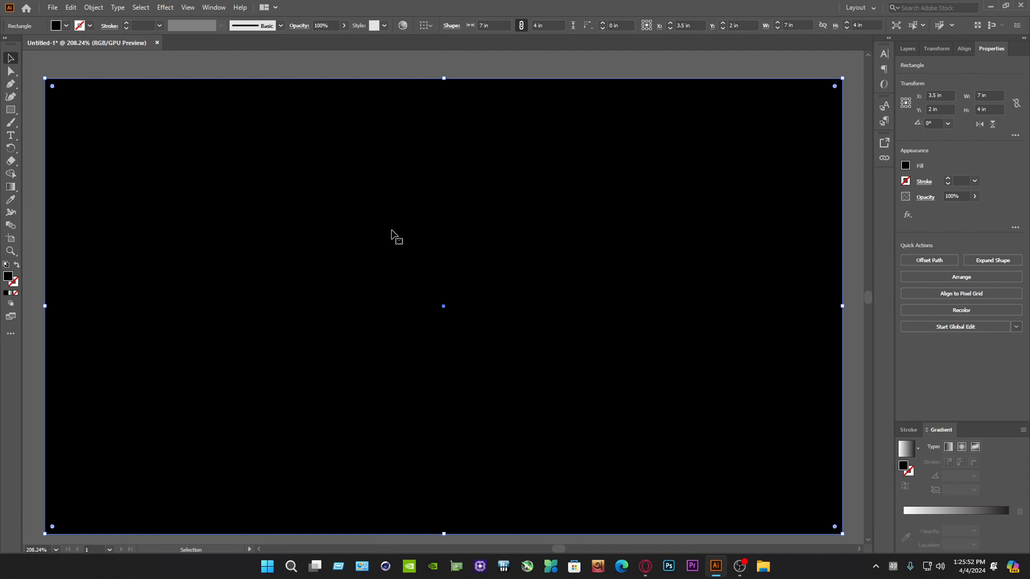
{"action": "scroll", "coordinate": [391, 230], "scroll_direction": "down", "scroll_amount": 1}
Lock the background rectangle inside Layer 1
{"action": "left_click", "coordinate": [908, 48]}
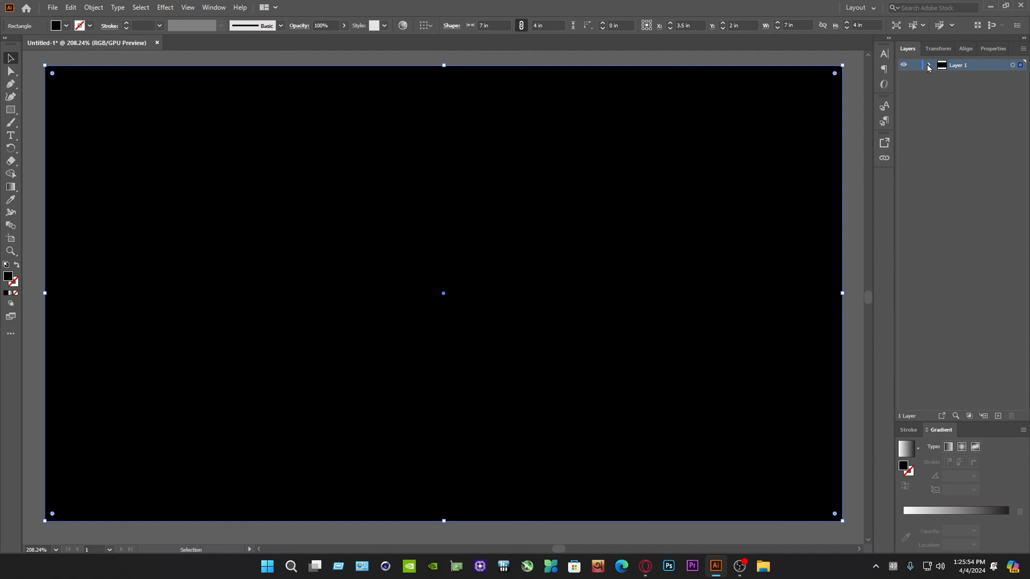
{"action": "left_click", "coordinate": [929, 66]}
{"action": "left_click", "coordinate": [916, 77]}
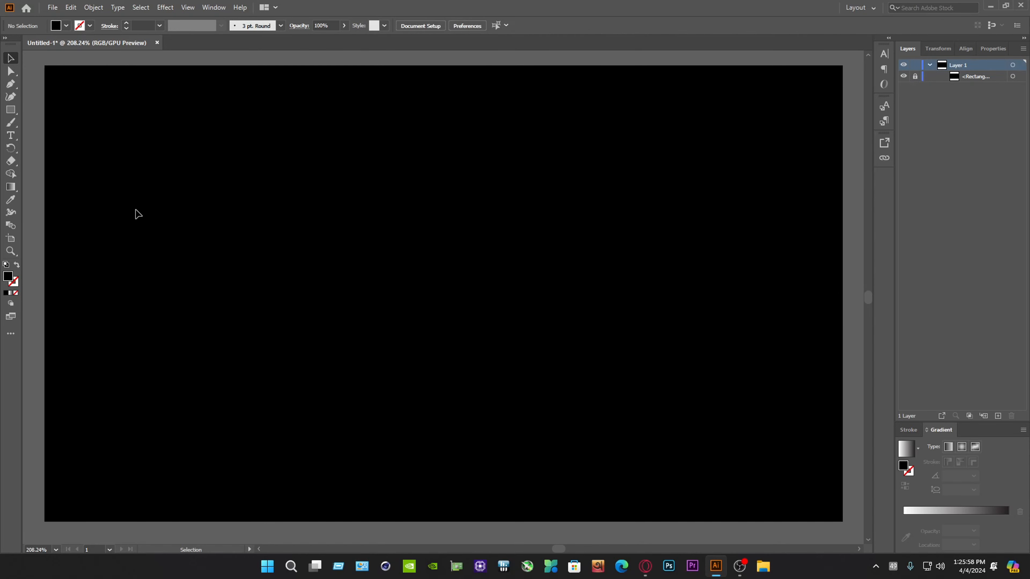
Create a 20-point star with Radius 1 of 0.3472 in and Radius 2 of 0.6944 in on the black background
{"action": "left_click", "coordinate": [12, 111]}
{"action": "left_click_drag", "start_coordinate": [15, 117], "coordinate": [65, 148]}
{"action": "left_click", "coordinate": [434, 235]}
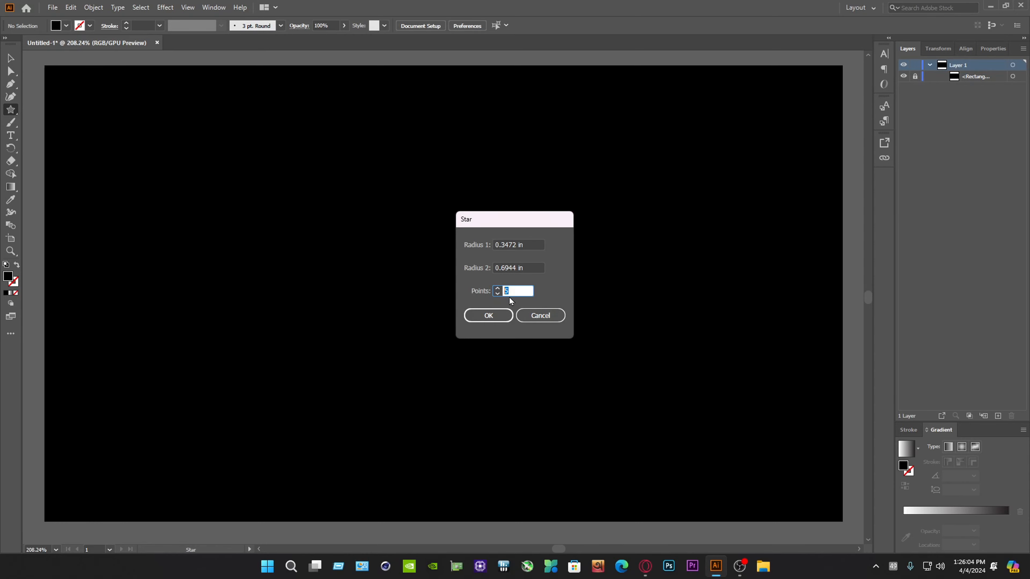
{"action": "type", "text": "20"}
{"action": "left_click", "coordinate": [489, 315]}
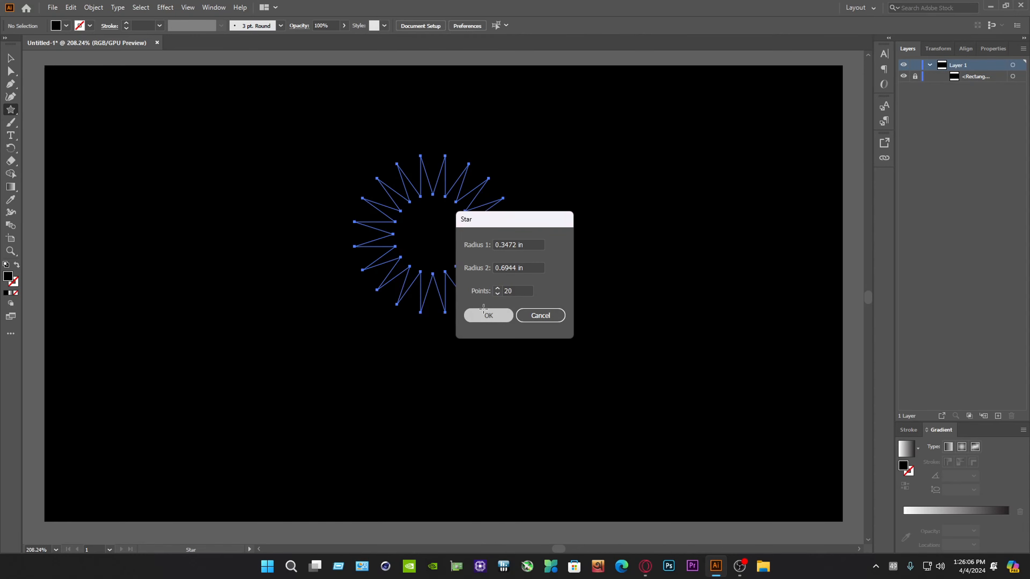
Scale the star up proportionally to about 2.9 in wide and move it near the middle of the artboard
{"action": "left_click", "coordinate": [15, 59]}
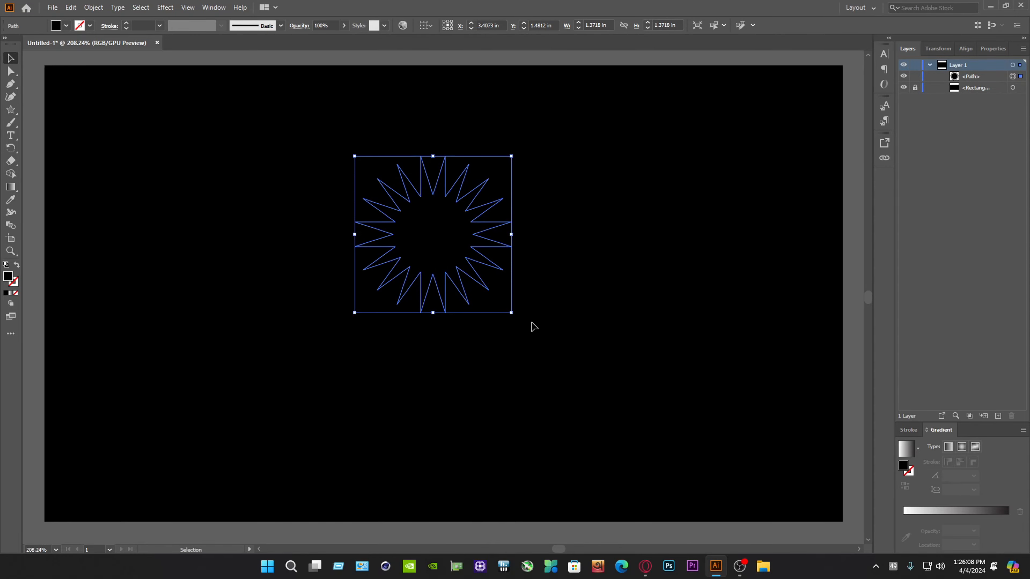
{"action": "left_click_drag", "start_coordinate": [511, 312], "coordinate": [601, 403]}
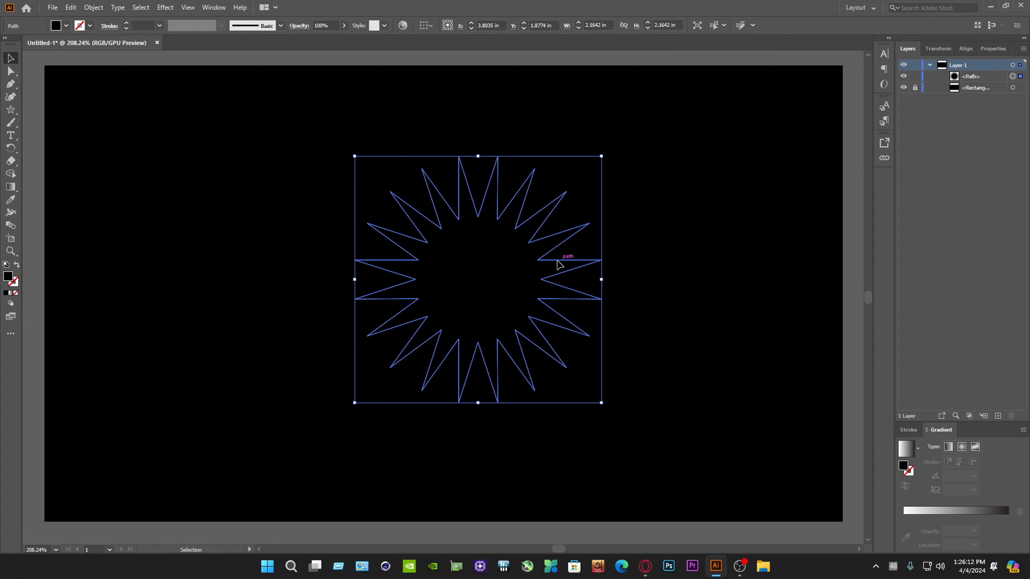
{"action": "left_click_drag", "start_coordinate": [559, 265], "coordinate": [513, 233]}
{"action": "left_click_drag", "start_coordinate": [554, 370], "coordinate": [640, 457]}
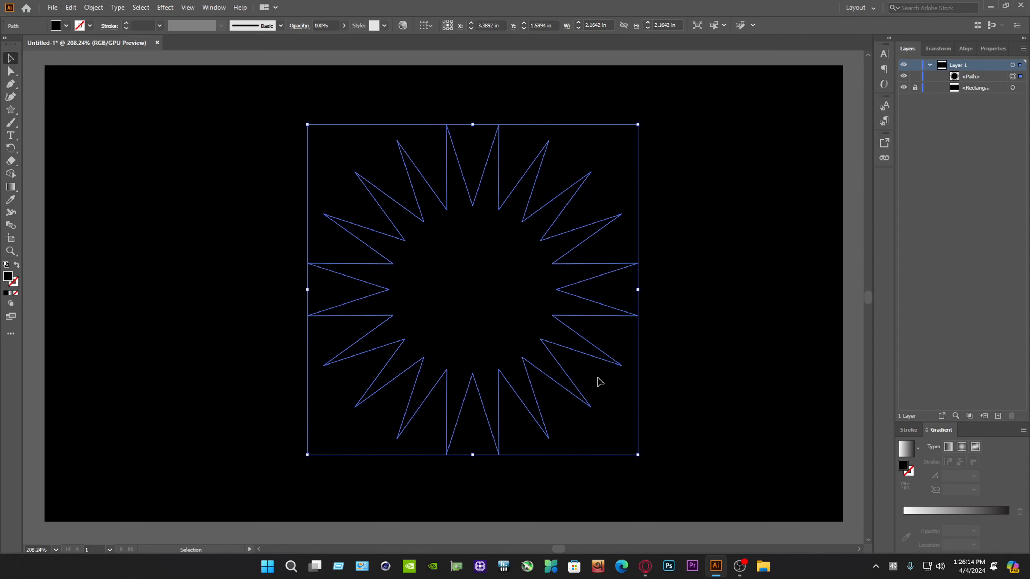
{"action": "left_click_drag", "start_coordinate": [586, 299], "coordinate": [574, 295]}
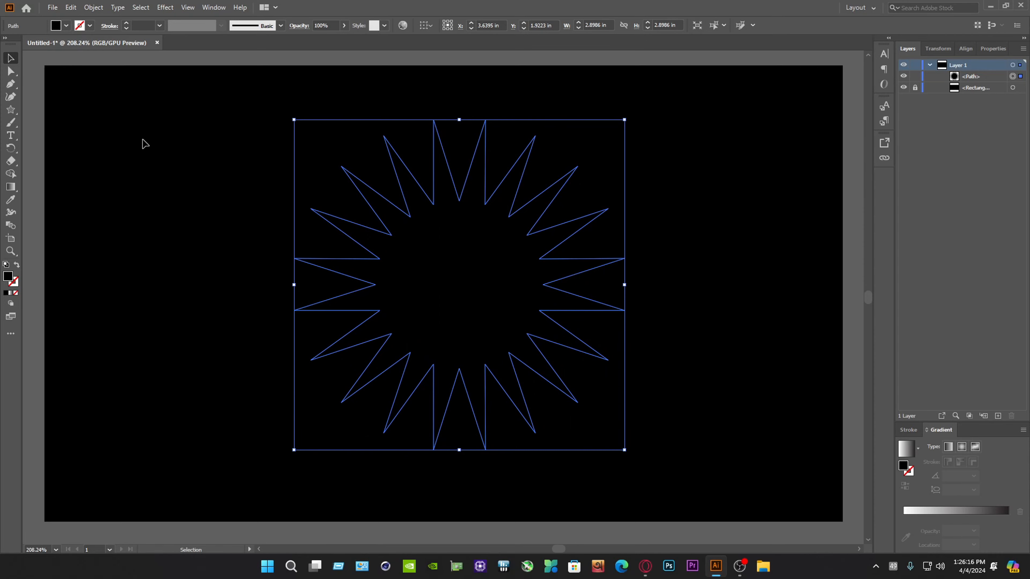
Fill the star with a radial gradient
{"action": "left_click", "coordinate": [225, 6]}
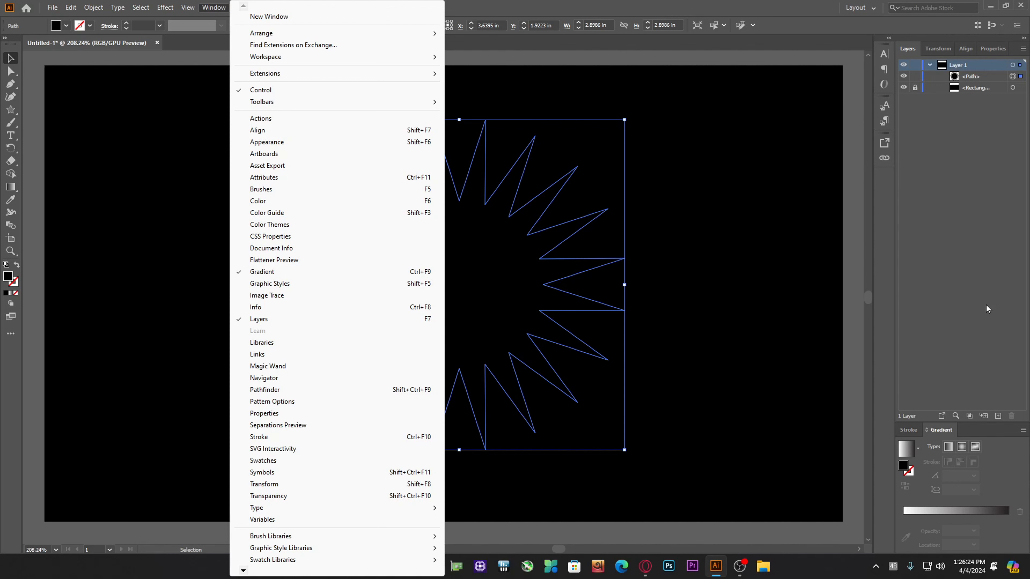
{"action": "left_click", "coordinate": [984, 429]}
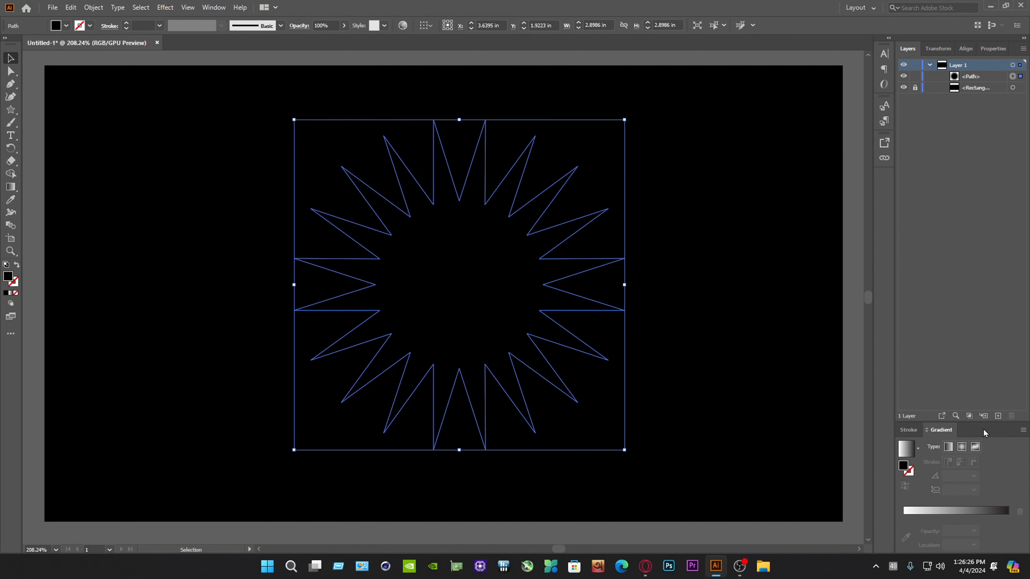
{"action": "left_click", "coordinate": [961, 447]}
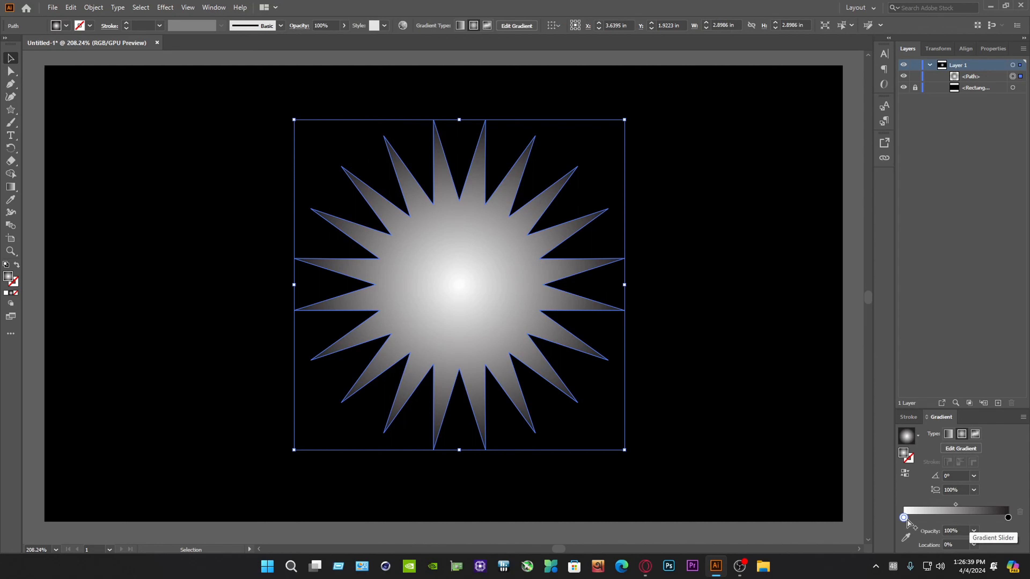
Change the black outer stop of the star's gradient to the magenta swatch
{"action": "double_click", "coordinate": [904, 519]}
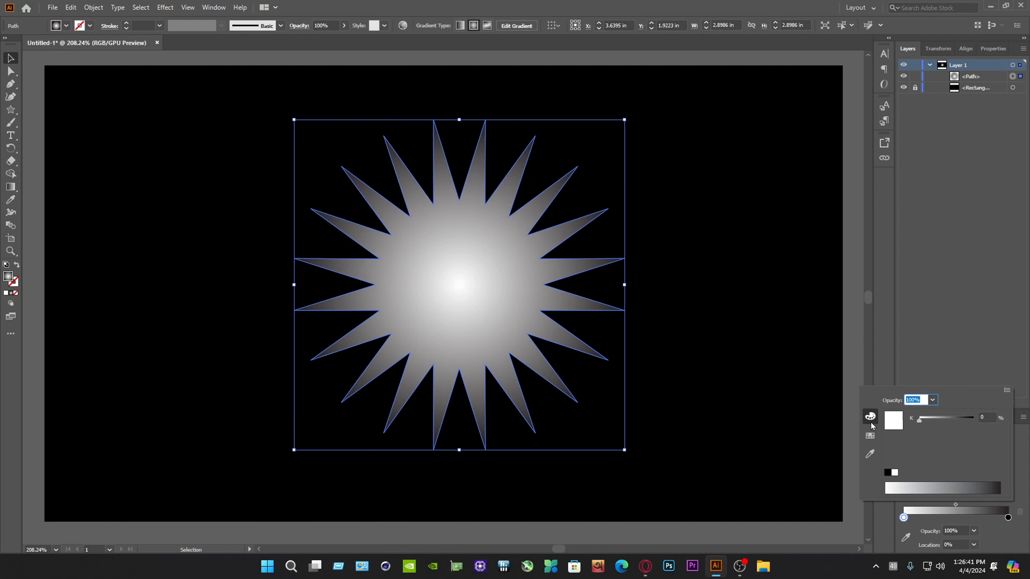
{"action": "left_click", "coordinate": [950, 513]}
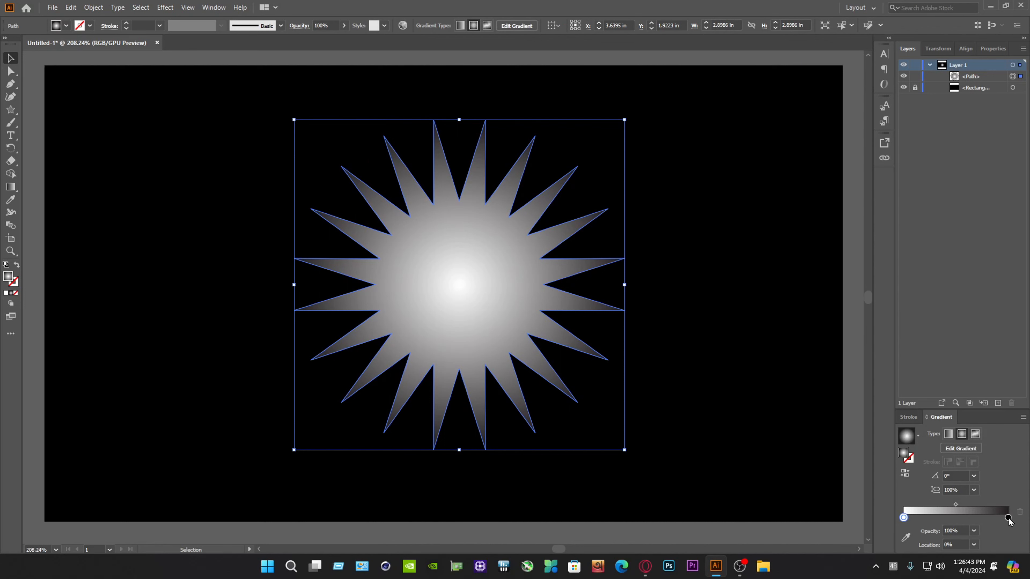
{"action": "double_click", "coordinate": [1009, 519]}
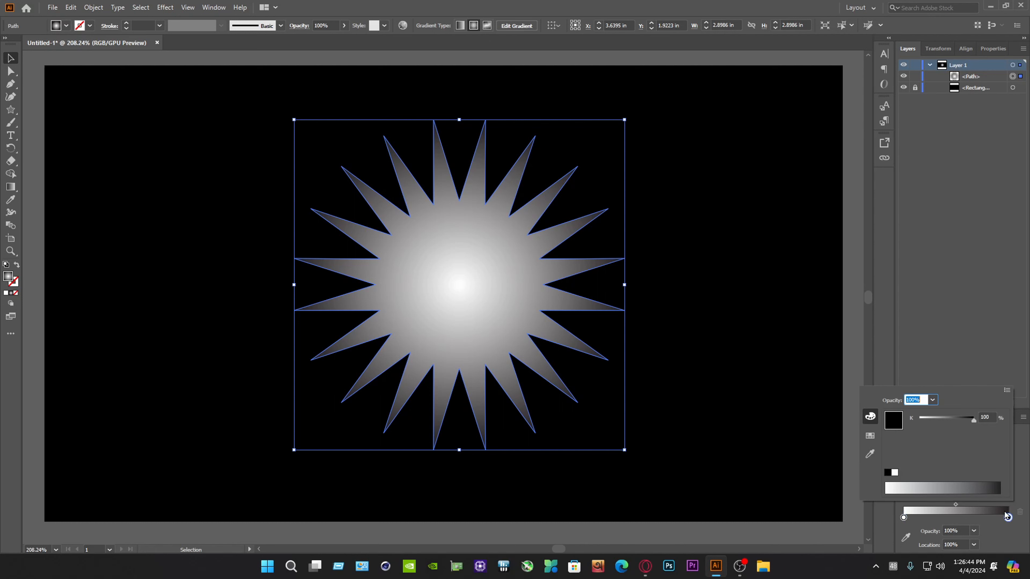
{"action": "left_click", "coordinate": [874, 437]}
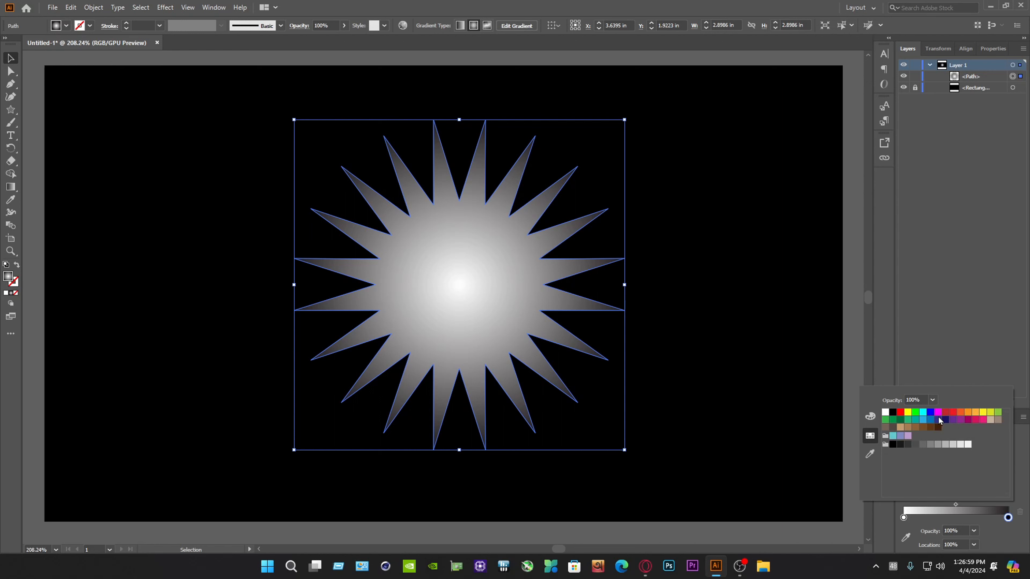
{"action": "left_click", "coordinate": [939, 413]}
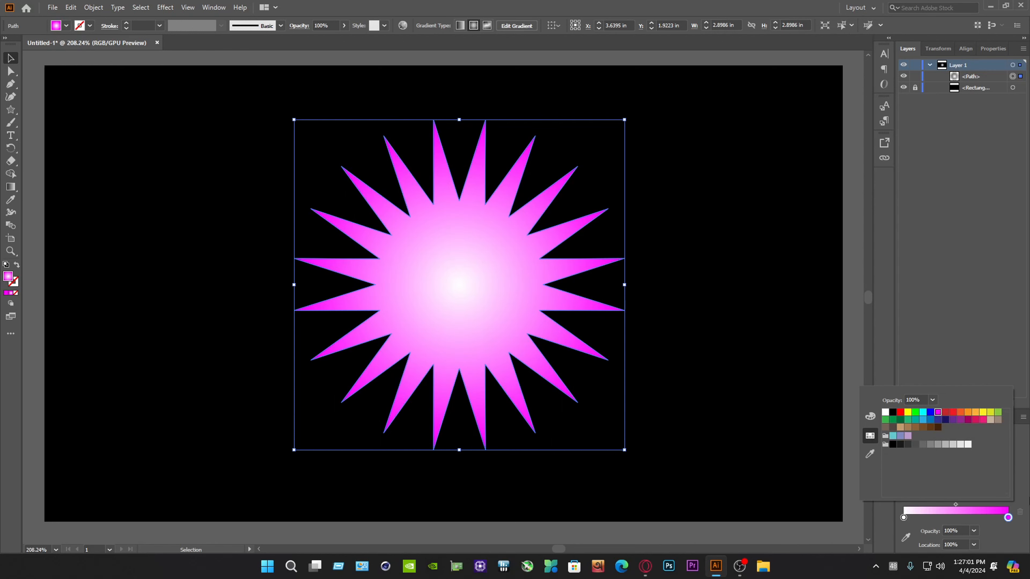
{"action": "left_click", "coordinate": [905, 519]}
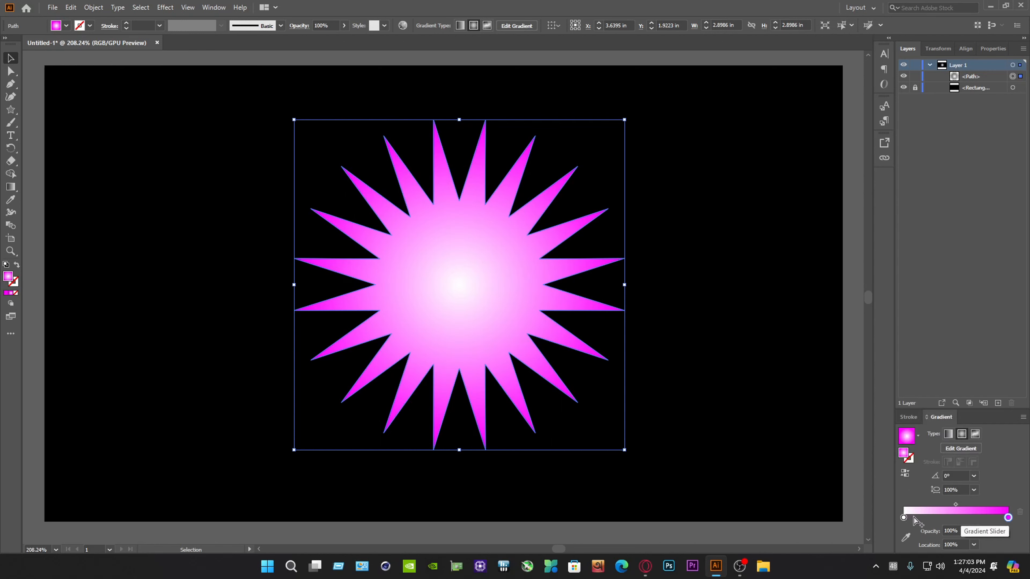
Swap the gradient stops so magenta is at the star's center and white at its tips, and move the midpoint to about 72%
{"action": "left_click_drag", "start_coordinate": [910, 517], "coordinate": [1005, 518]}
{"action": "left_click_drag", "start_coordinate": [942, 519], "coordinate": [899, 521]}
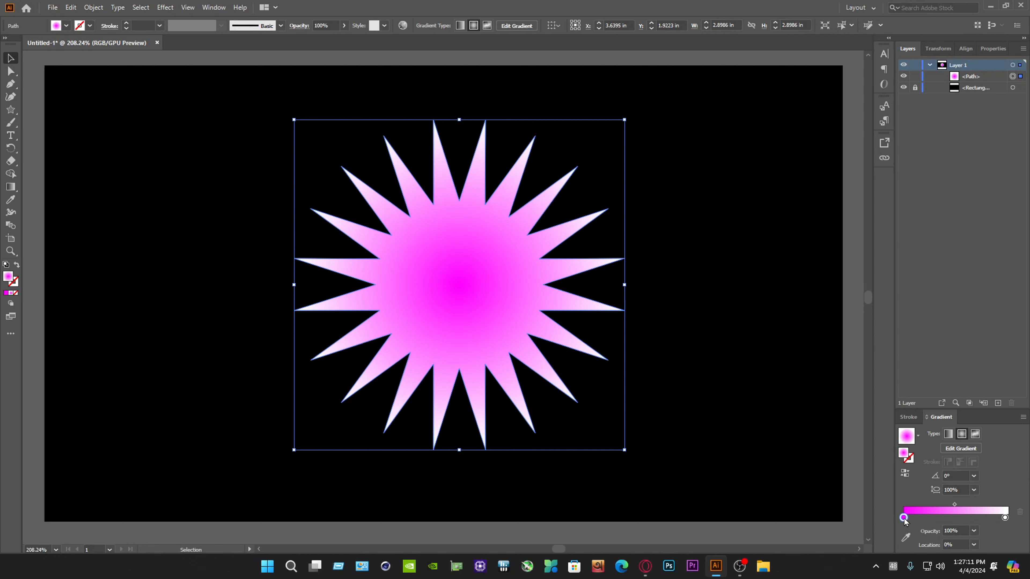
{"action": "left_click_drag", "start_coordinate": [955, 504], "coordinate": [977, 506]}
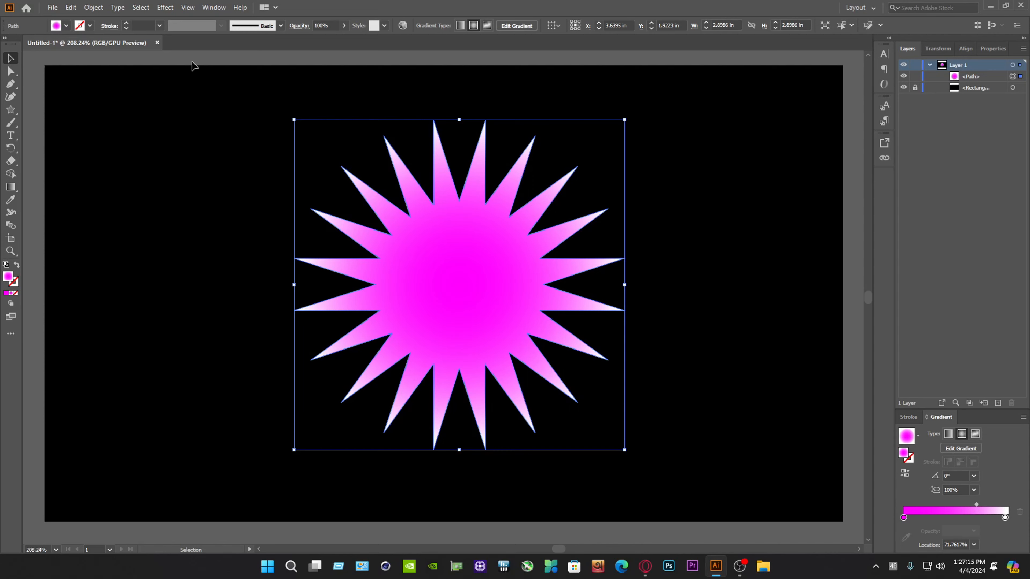
Duplicate the star in front of itself and scale the copy down about its center to about 0.2 in wide
{"action": "left_click", "coordinate": [77, 9]}
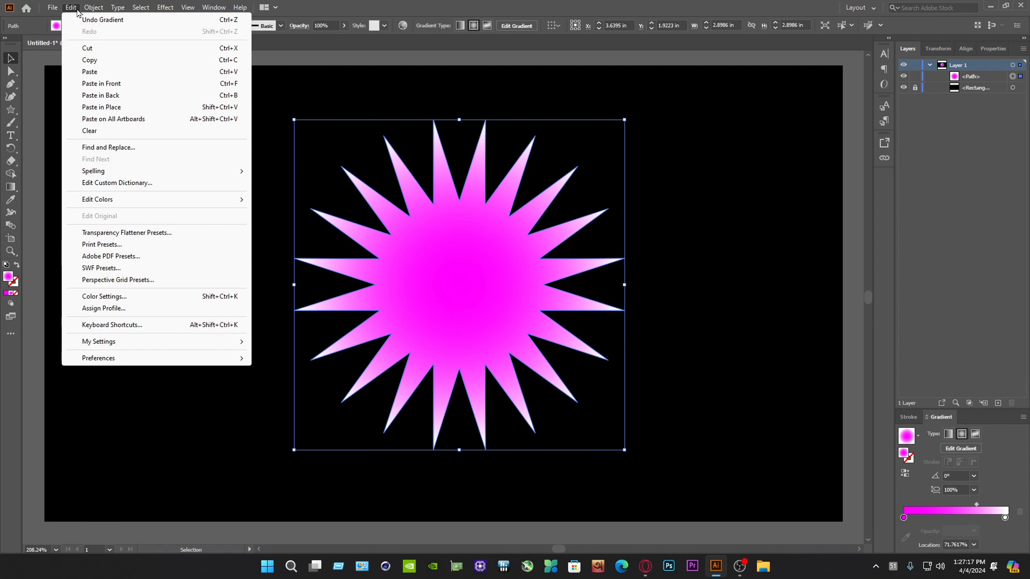
{"action": "left_click", "coordinate": [72, 9]}
{"action": "key", "text": "ctrl+c"}
{"action": "key", "text": "ctrl+f"}
{"action": "left_click_drag", "start_coordinate": [294, 120], "coordinate": [446, 274]}
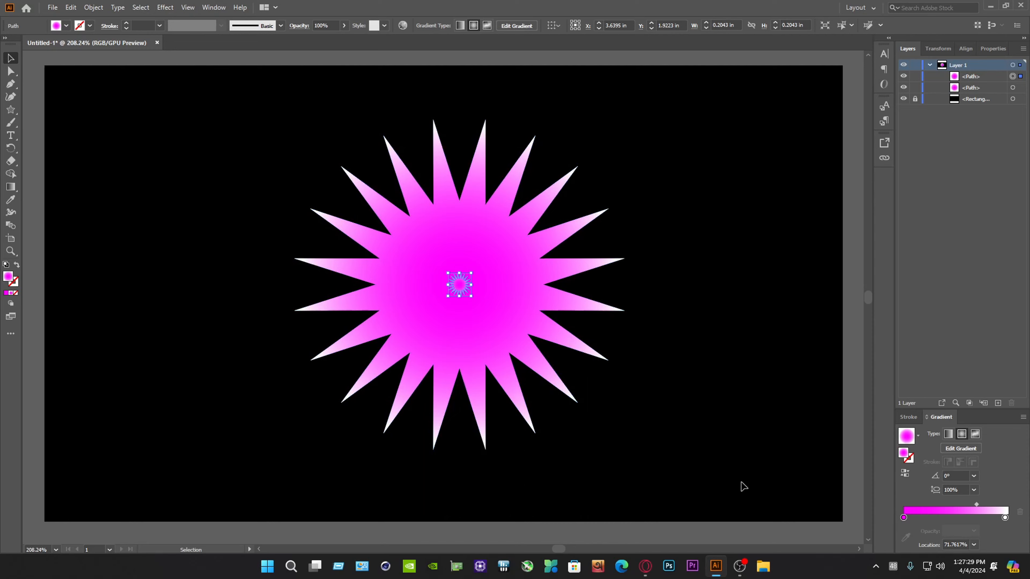
Select both stars and set the blend options to Specified Steps spacing with 100 steps
{"action": "left_click", "coordinate": [714, 492]}
{"action": "left_click_drag", "start_coordinate": [714, 492], "coordinate": [247, 138]}
{"action": "left_click", "coordinate": [94, 7]}
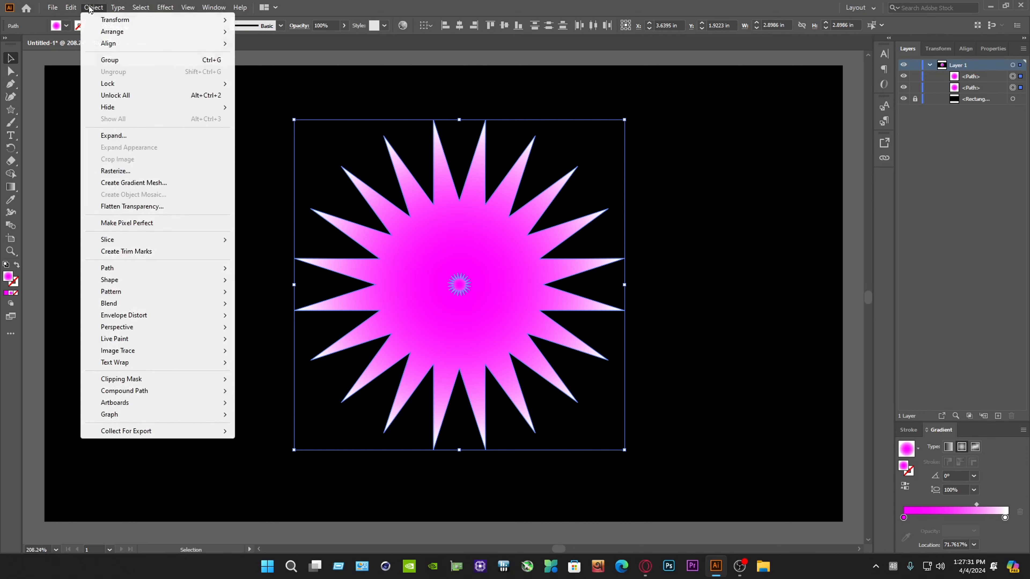
{"action": "mouse_move", "coordinate": [120, 305]}
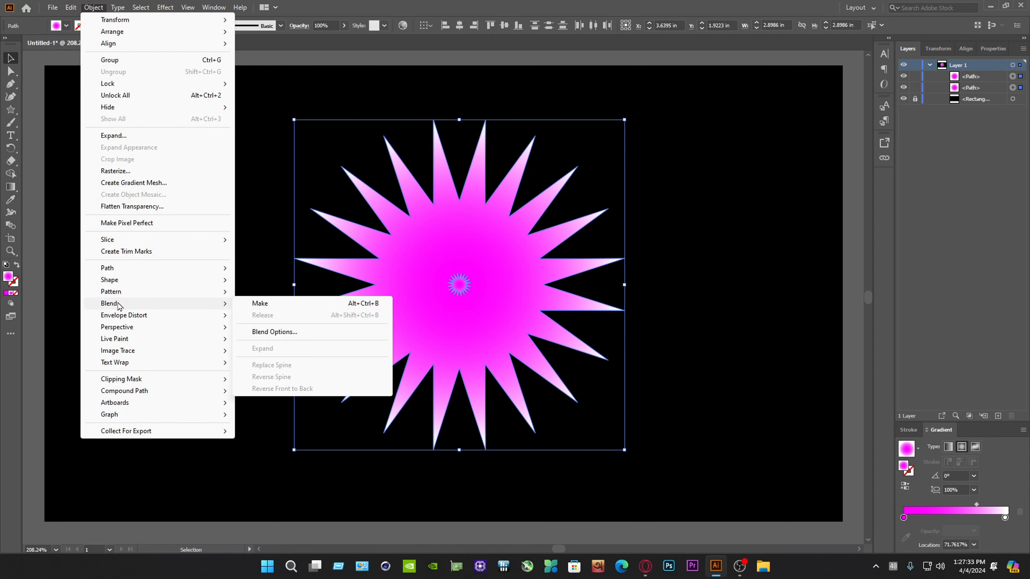
{"action": "left_click", "coordinate": [275, 332]}
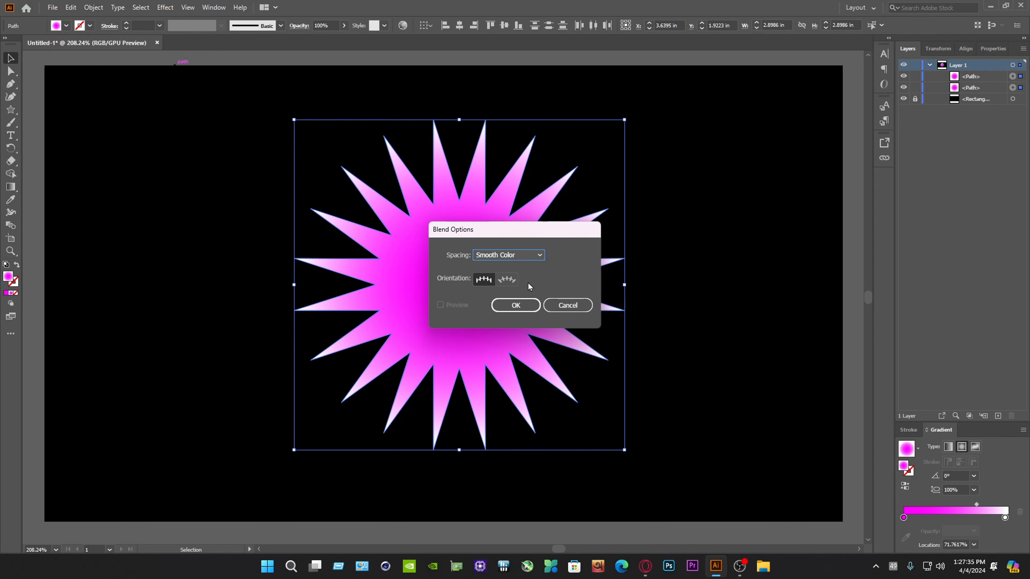
{"action": "left_click", "coordinate": [519, 258]}
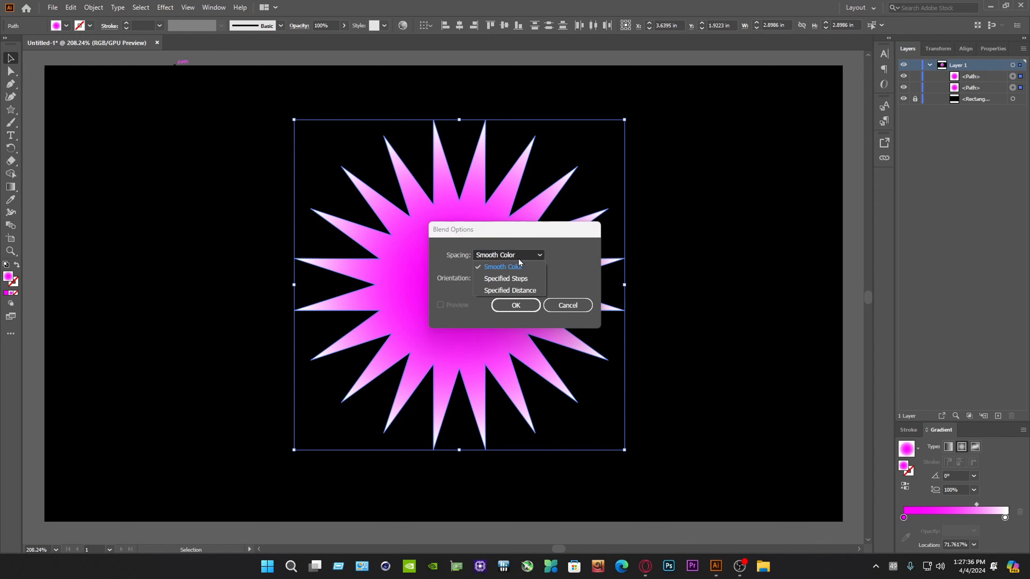
{"action": "left_click", "coordinate": [498, 281]}
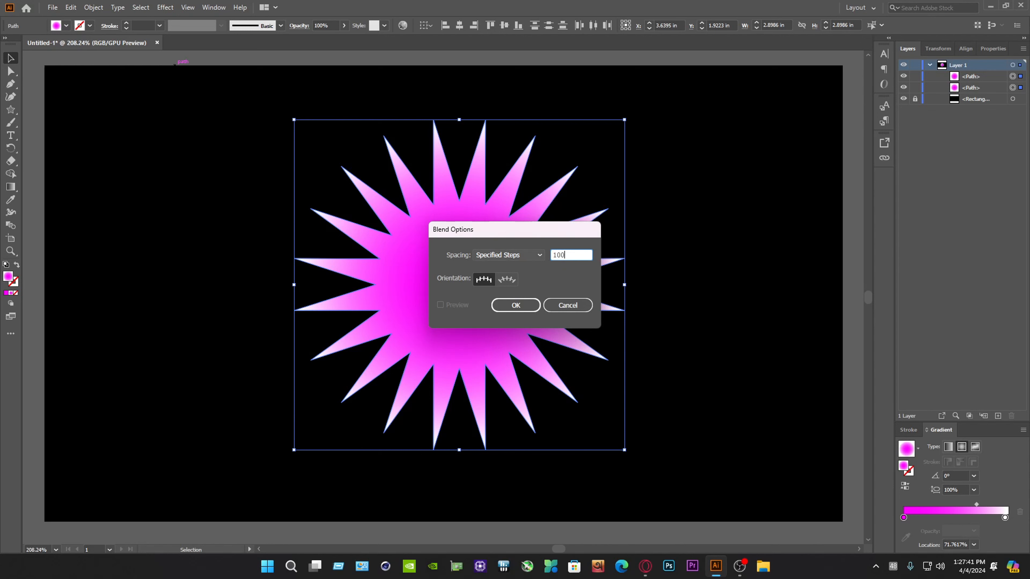
{"action": "left_click", "coordinate": [525, 302]}
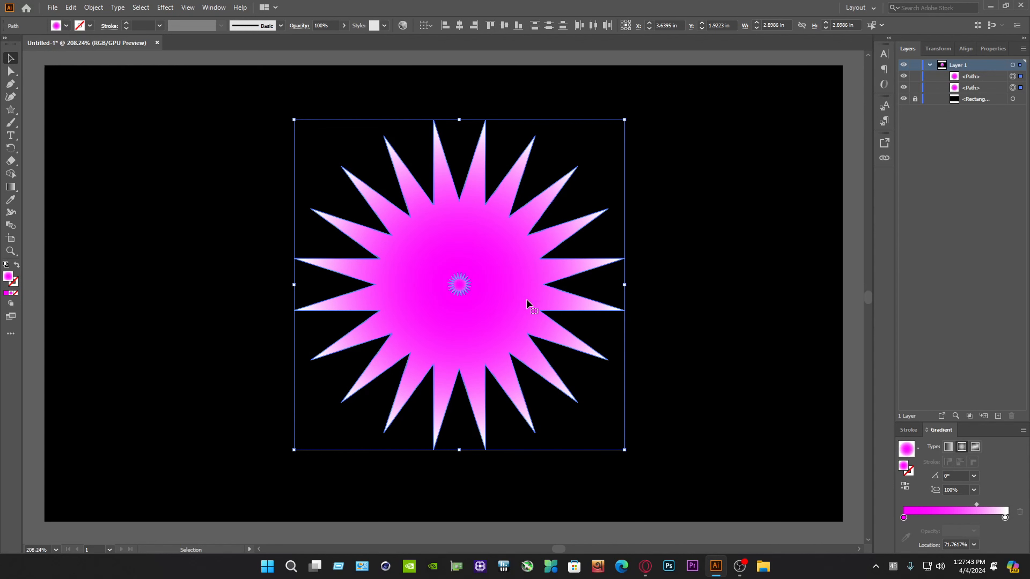
Blend the large and small stars together and round the corners of the blended star
{"action": "left_click", "coordinate": [93, 8]}
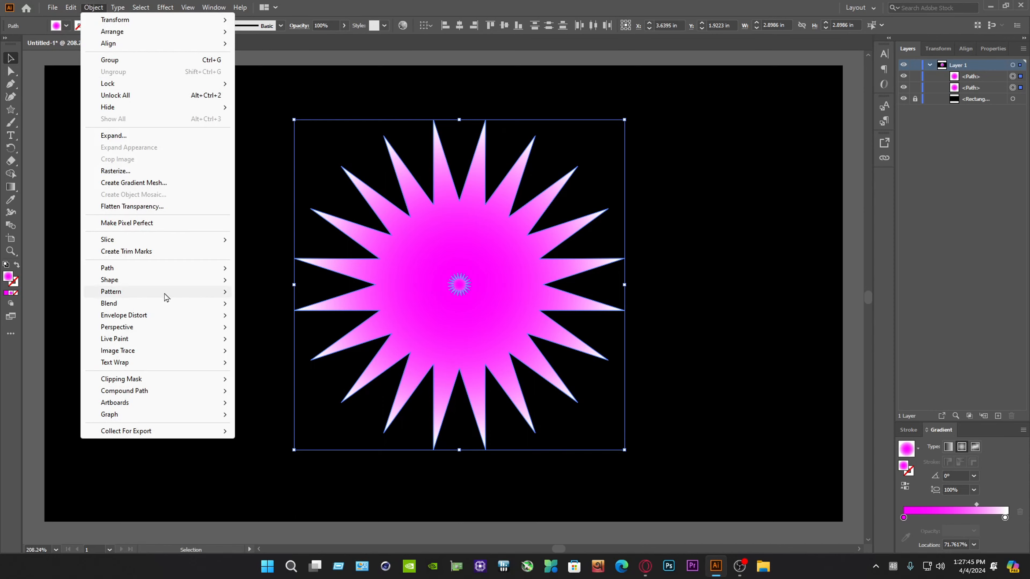
{"action": "mouse_move", "coordinate": [122, 303]}
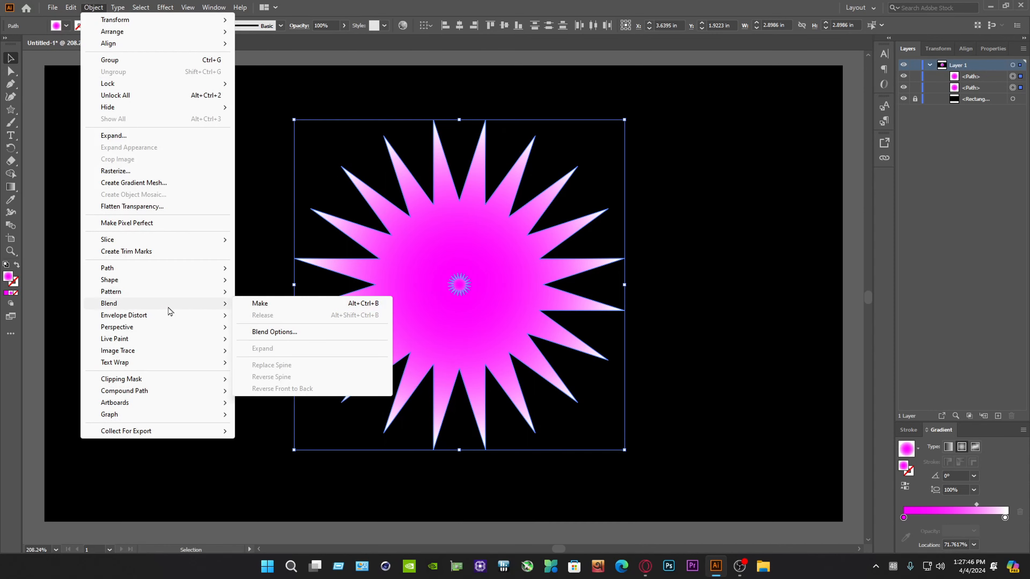
{"action": "left_click", "coordinate": [261, 304]}
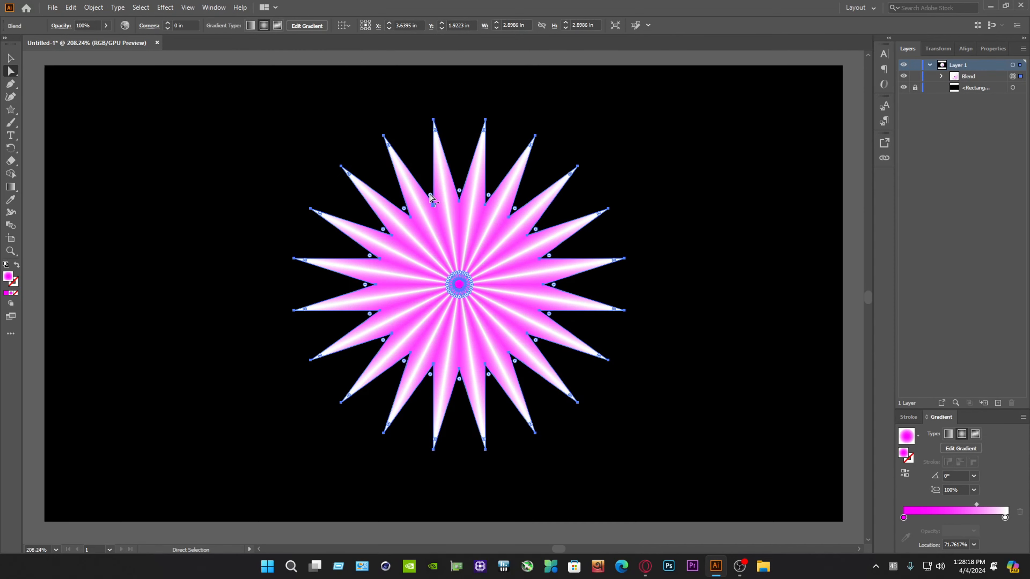
{"action": "left_click_drag", "start_coordinate": [430, 195], "coordinate": [431, 165]}
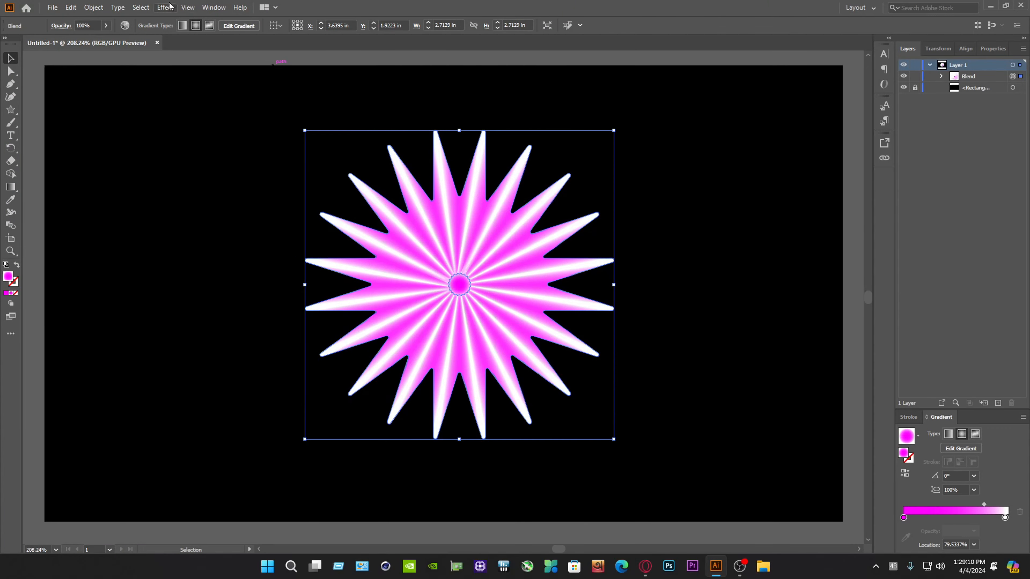
Apply a Pucker & Bloat effect of -22% to the blended star
{"action": "left_click", "coordinate": [168, 7]}
{"action": "mouse_move", "coordinate": [197, 98]}
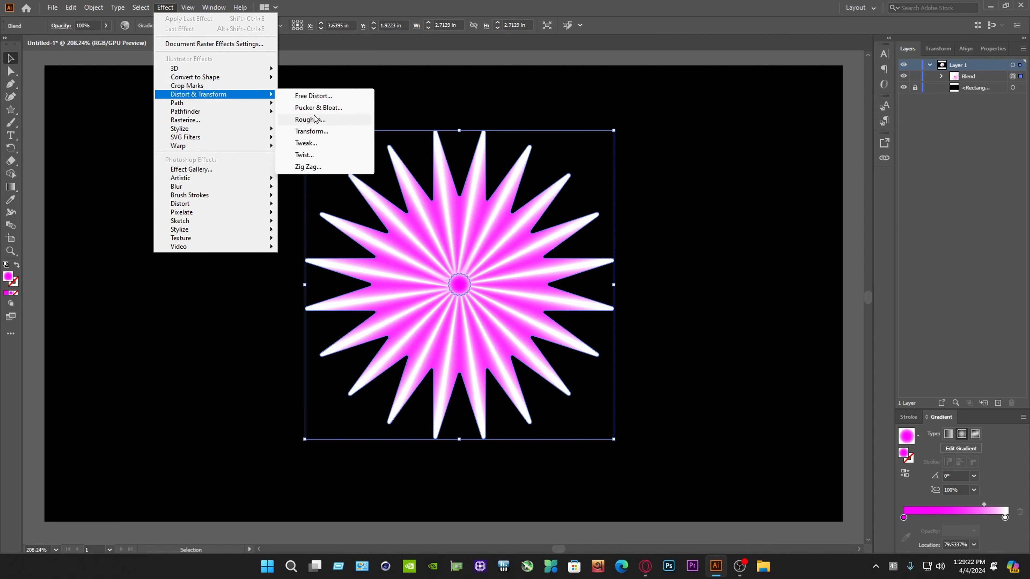
{"action": "left_click", "coordinate": [323, 109]}
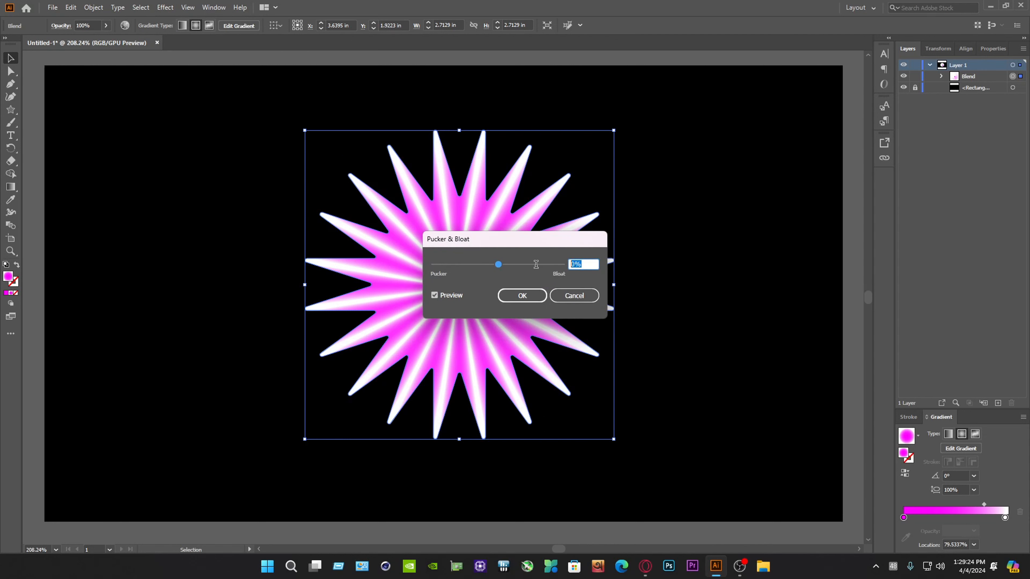
{"action": "type", "text": "-22"}
{"action": "left_click", "coordinate": [522, 295]}
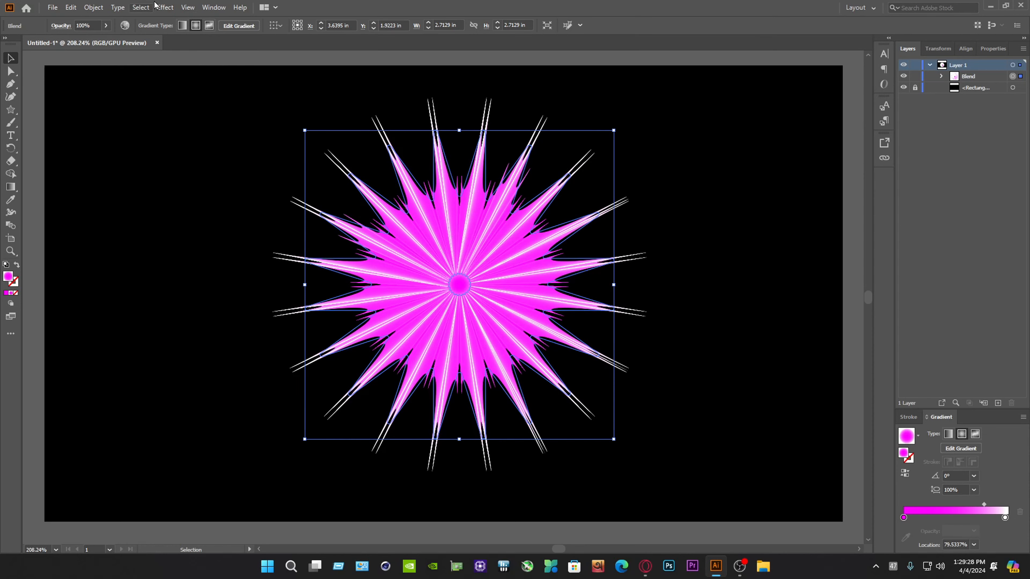
Apply a Roughen effect to the blend with 37% relative size, detail 0 per inch and smooth points
{"action": "left_click", "coordinate": [164, 7]}
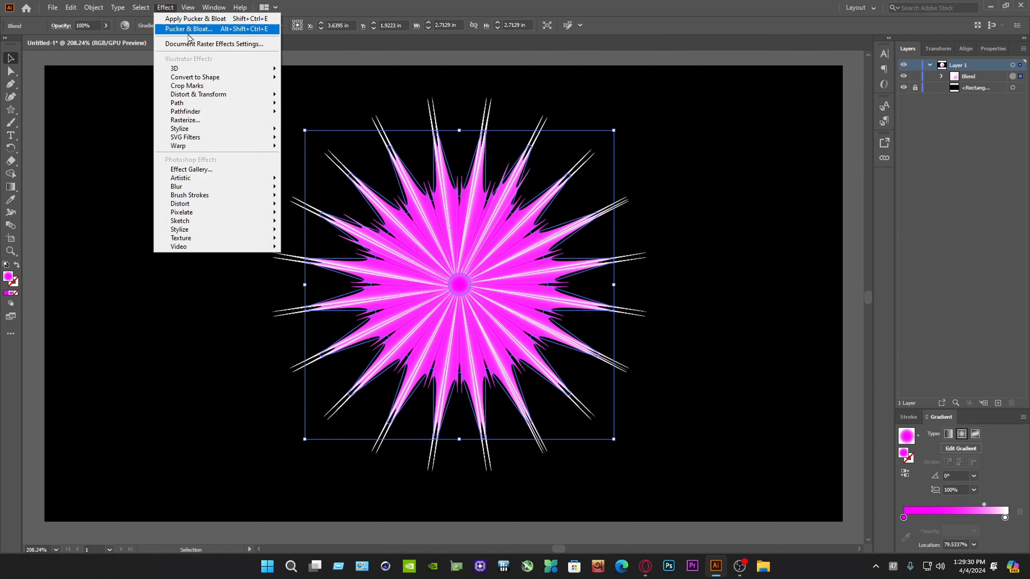
{"action": "mouse_move", "coordinate": [199, 95]}
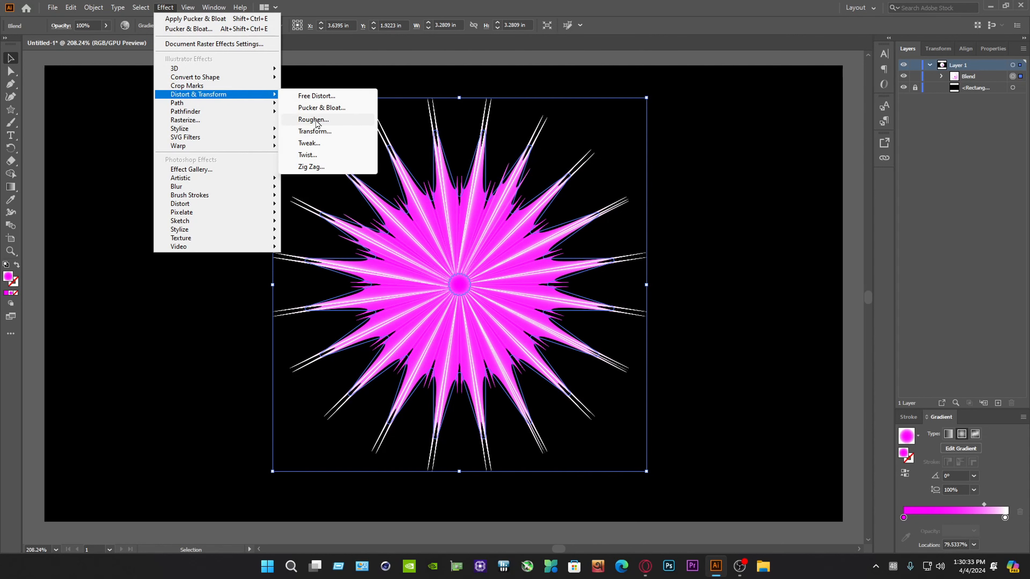
{"action": "left_click", "coordinate": [313, 120]}
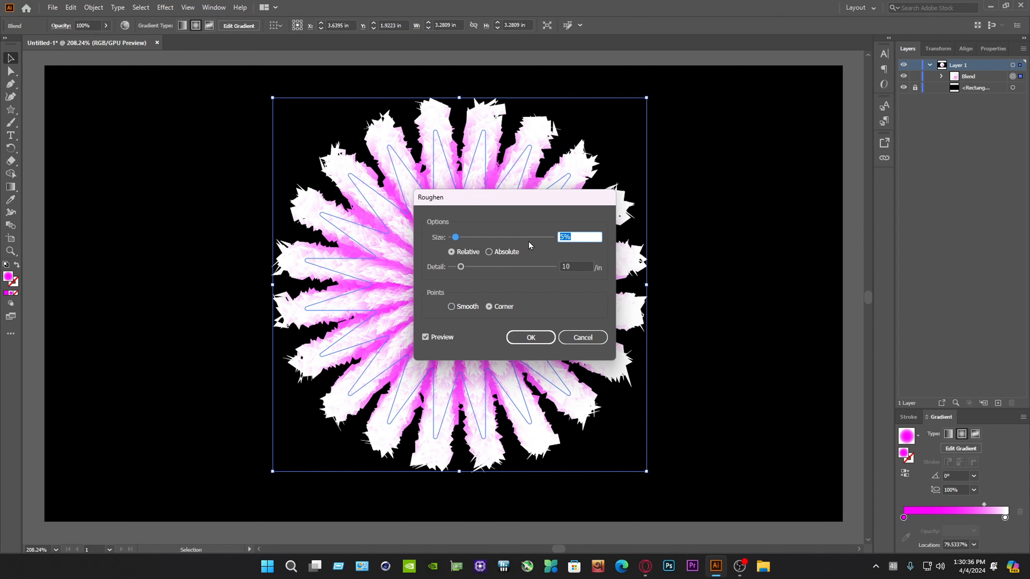
{"action": "type", "text": "37"}
{"action": "key", "text": "Tab"}
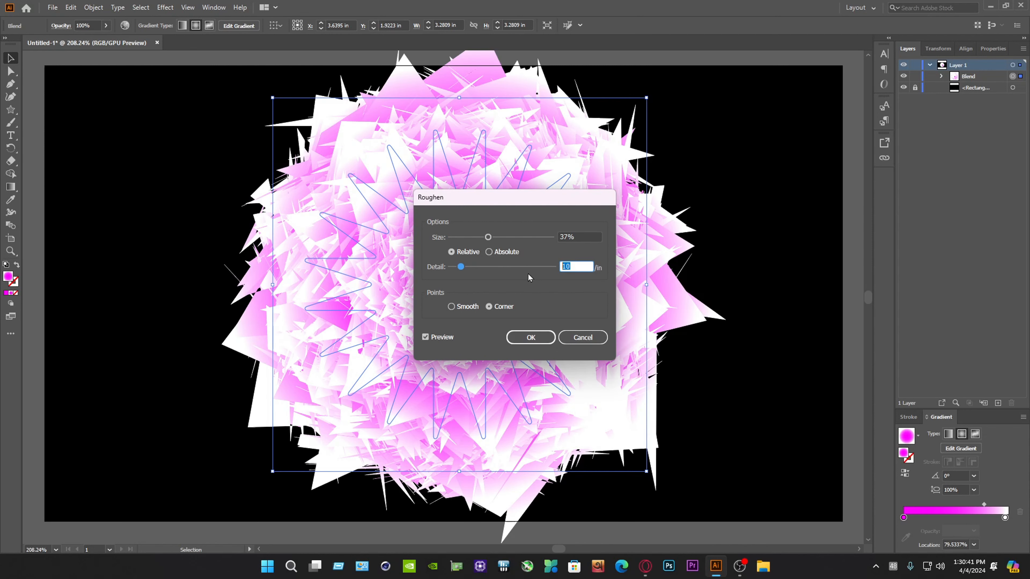
{"action": "type", "text": "0"}
{"action": "left_click", "coordinate": [540, 267]}
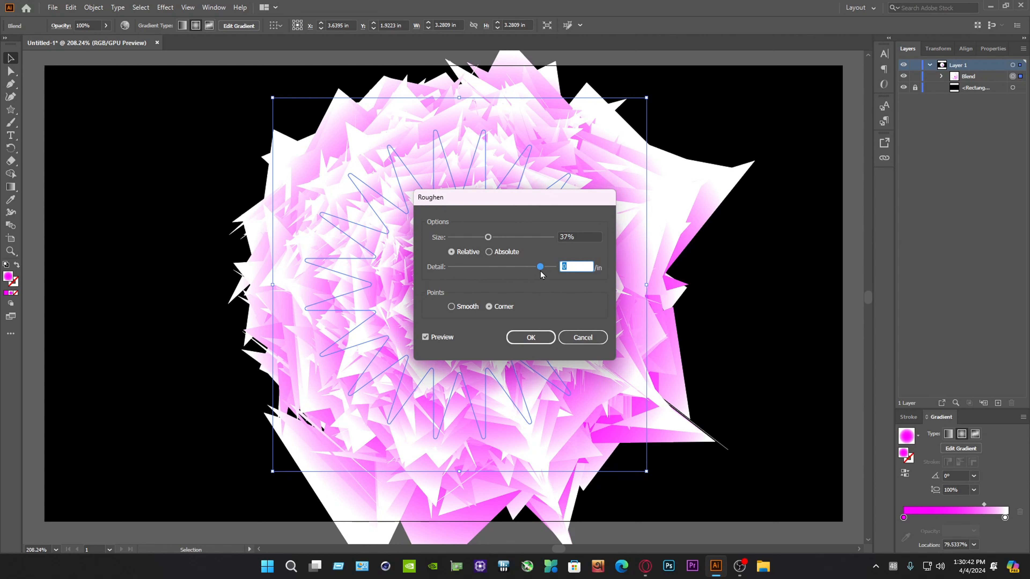
{"action": "left_click", "coordinate": [470, 309]}
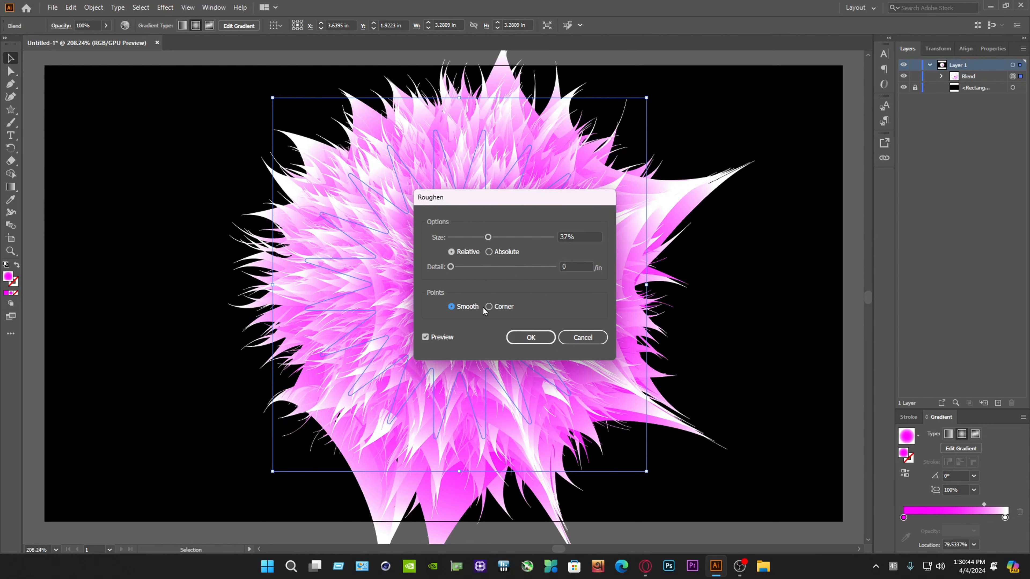
{"action": "left_click", "coordinate": [544, 342]}
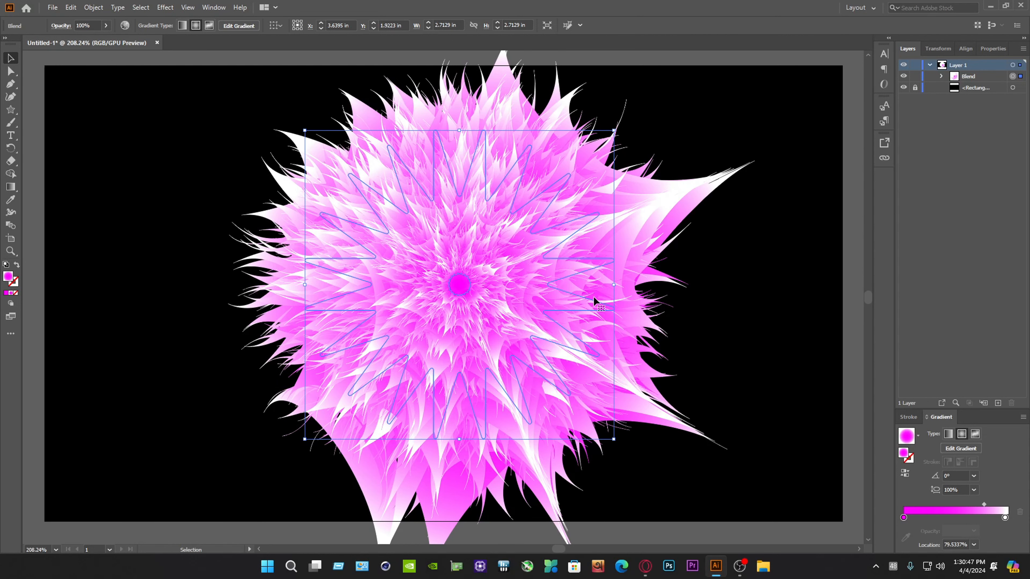
Apply a Tweak effect to the blend with 10% relative horizontal and vertical amounts, modifying anchor and control points
{"action": "left_click", "coordinate": [165, 7]}
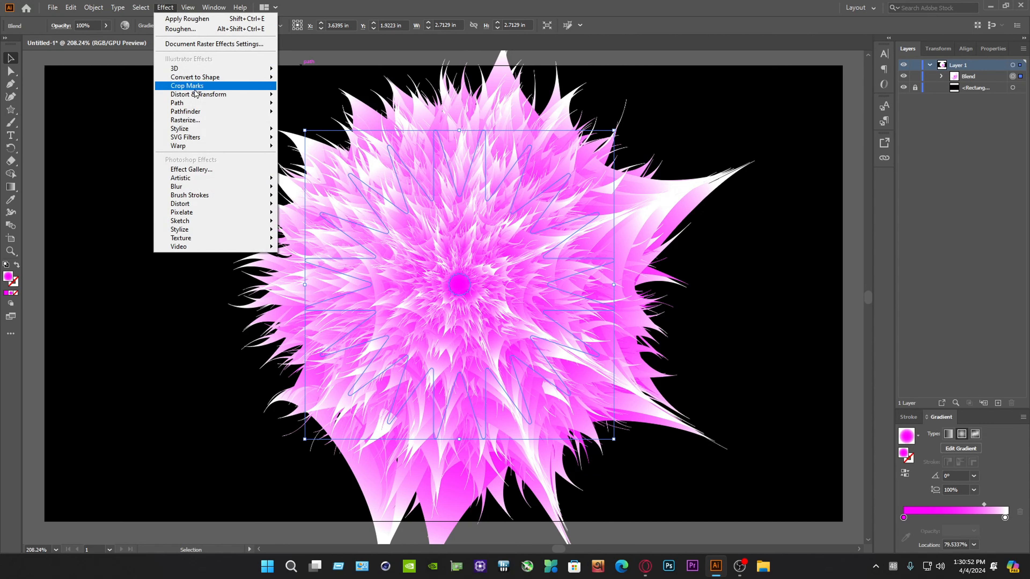
{"action": "mouse_move", "coordinate": [195, 97]}
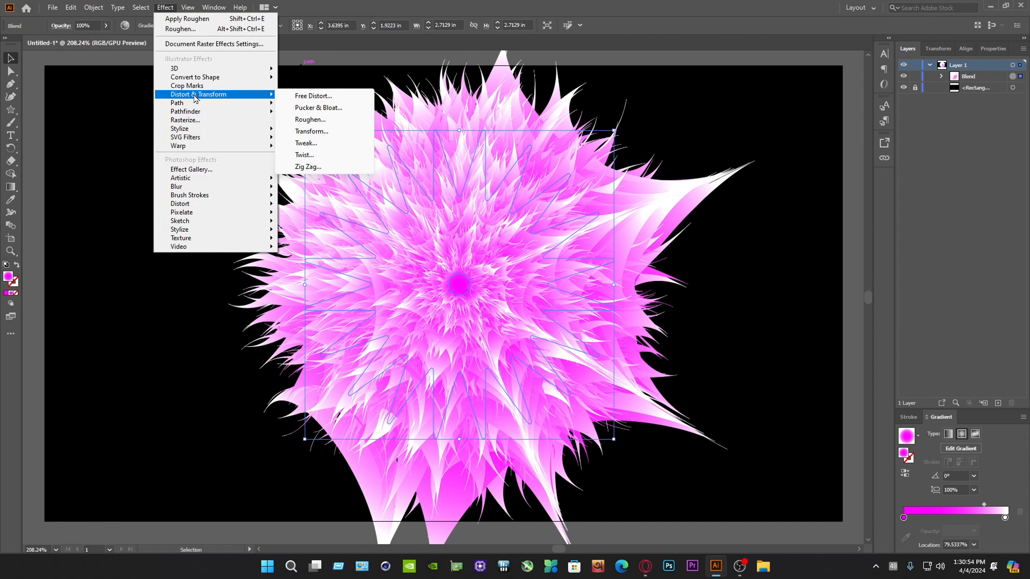
{"action": "left_click", "coordinate": [306, 143]}
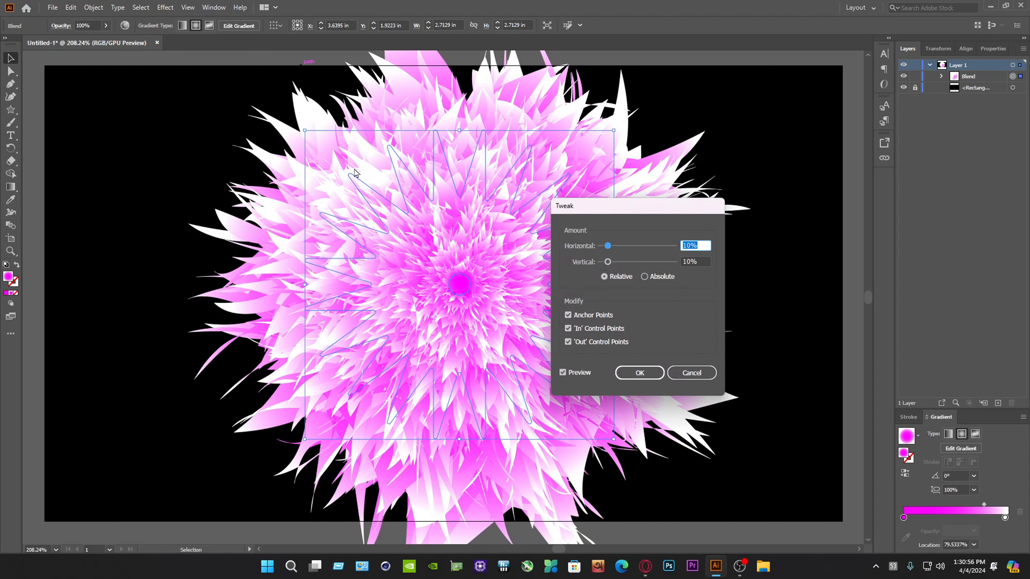
{"action": "left_click", "coordinate": [640, 373]}
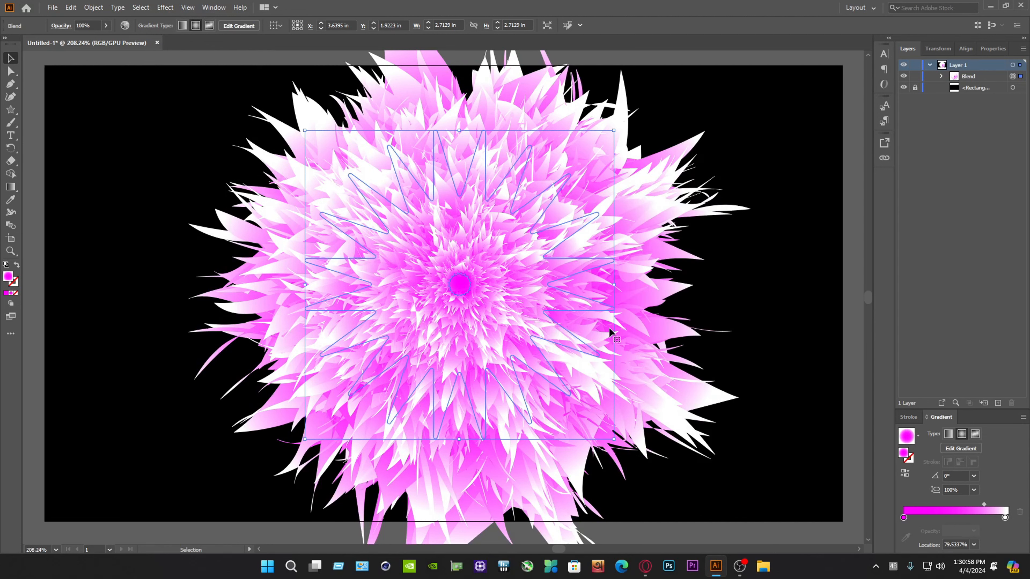
Scale the furry blend down and move it to fit near the middle of the artboard
{"action": "left_click_drag", "start_coordinate": [305, 131], "coordinate": [212, 66]}
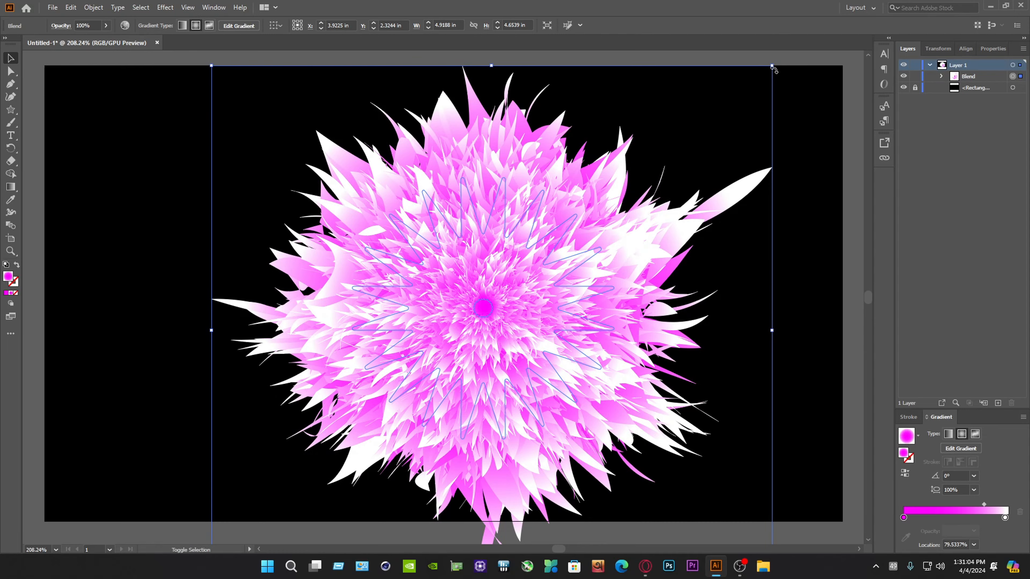
{"action": "left_click_drag", "start_coordinate": [772, 66], "coordinate": [766, 84]}
{"action": "left_click_drag", "start_coordinate": [553, 393], "coordinate": [535, 355]}
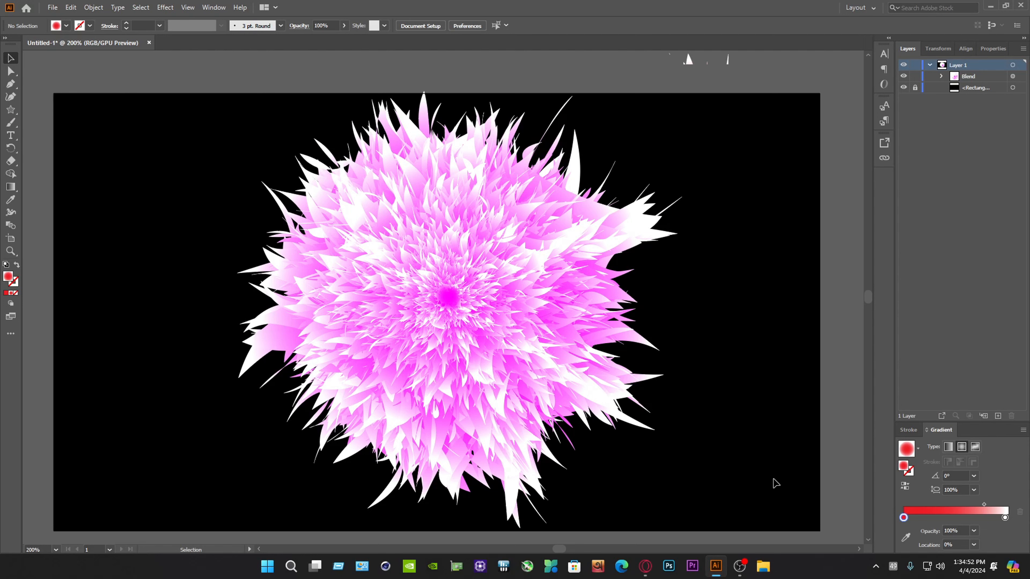
Add another Pucker & Bloat effect of -23% to the blend as a new instance
{"action": "left_click", "coordinate": [527, 247]}
{"action": "left_click", "coordinate": [187, 8]}
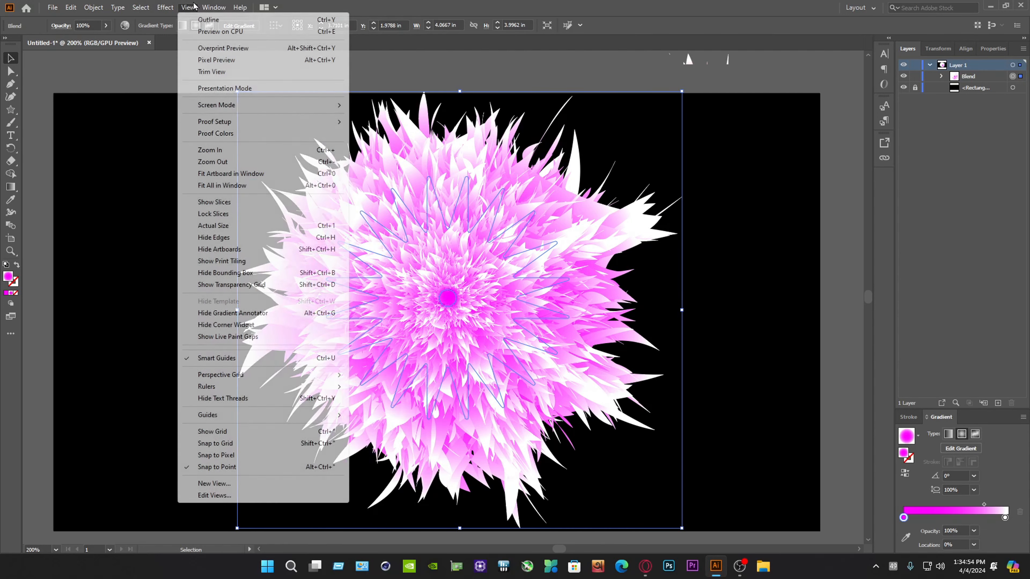
{"action": "mouse_move", "coordinate": [166, 8]}
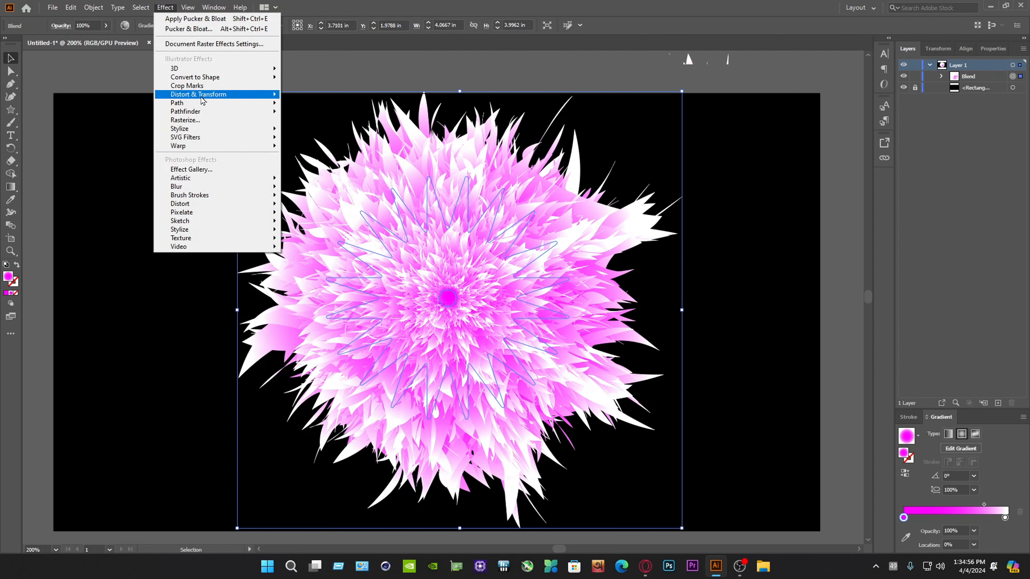
{"action": "mouse_move", "coordinate": [203, 100]}
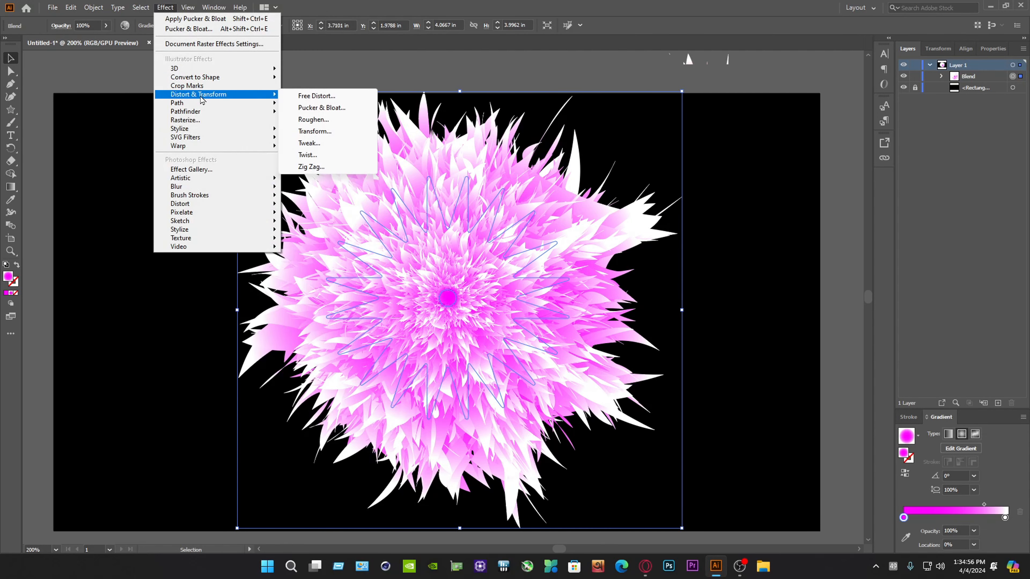
{"action": "left_click", "coordinate": [318, 109]}
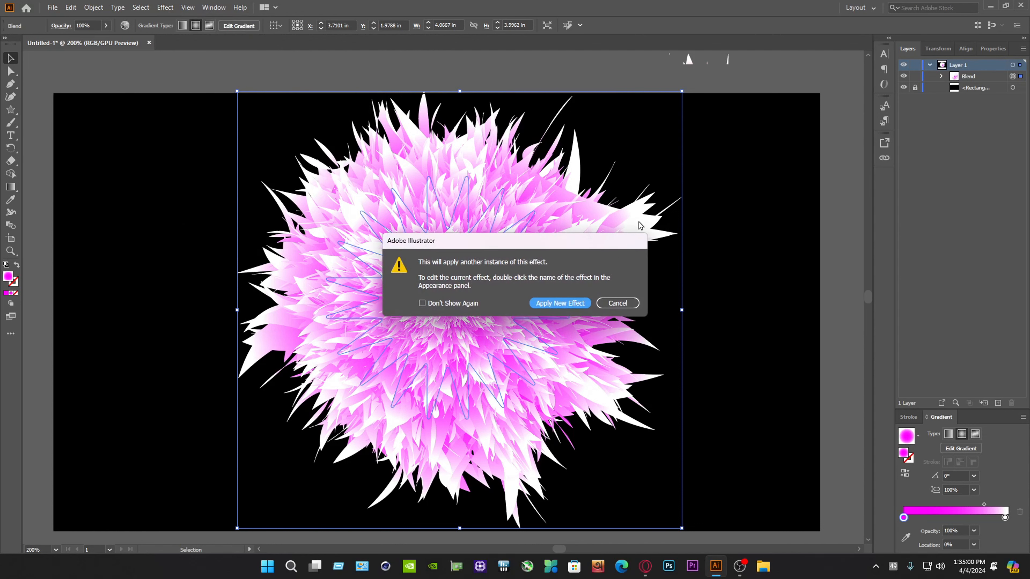
{"action": "left_click", "coordinate": [575, 305]}
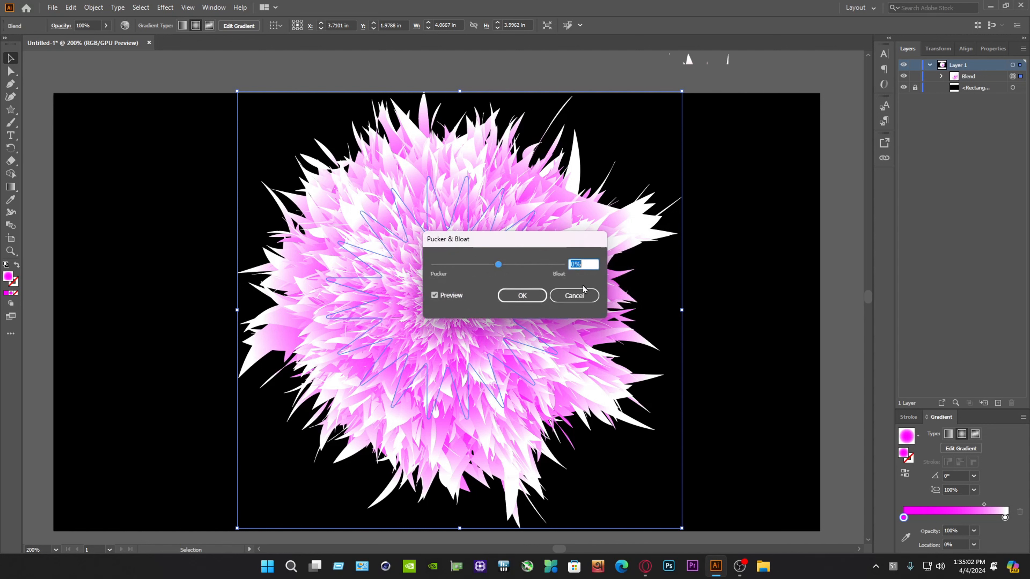
{"action": "left_click", "coordinate": [588, 263]}
{"action": "double_click", "coordinate": [587, 266]}
{"action": "type", "text": "-23"}
{"action": "left_click", "coordinate": [514, 294]}
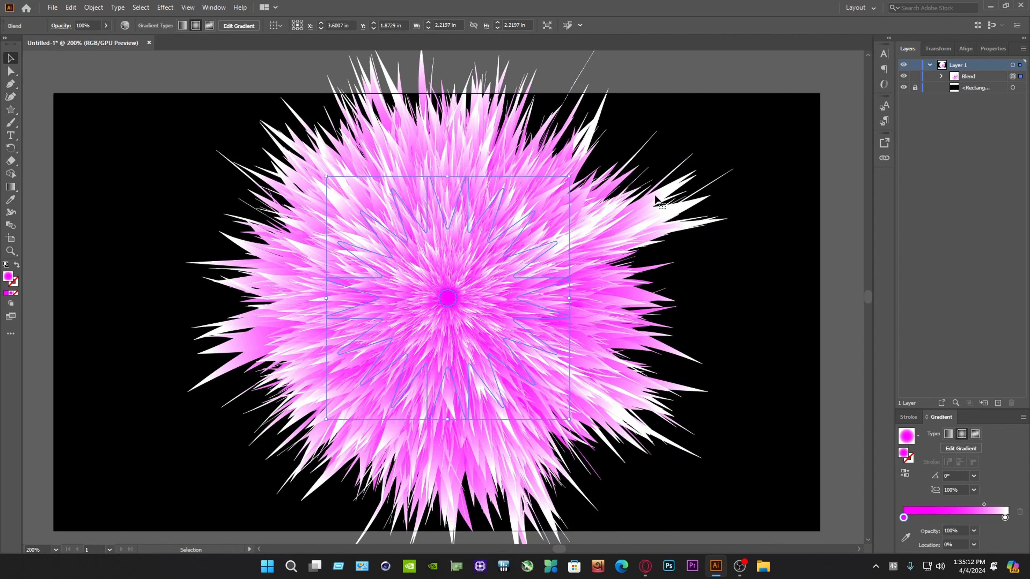
Shrink the spiky blend proportionally and reposition it within the black background
{"action": "left_click", "coordinate": [751, 390]}
{"action": "left_click_drag", "start_coordinate": [736, 478], "coordinate": [452, 270]}
{"action": "left_click_drag", "start_coordinate": [570, 420], "coordinate": [513, 364]}
{"action": "left_click_drag", "start_coordinate": [469, 240], "coordinate": [487, 280]}
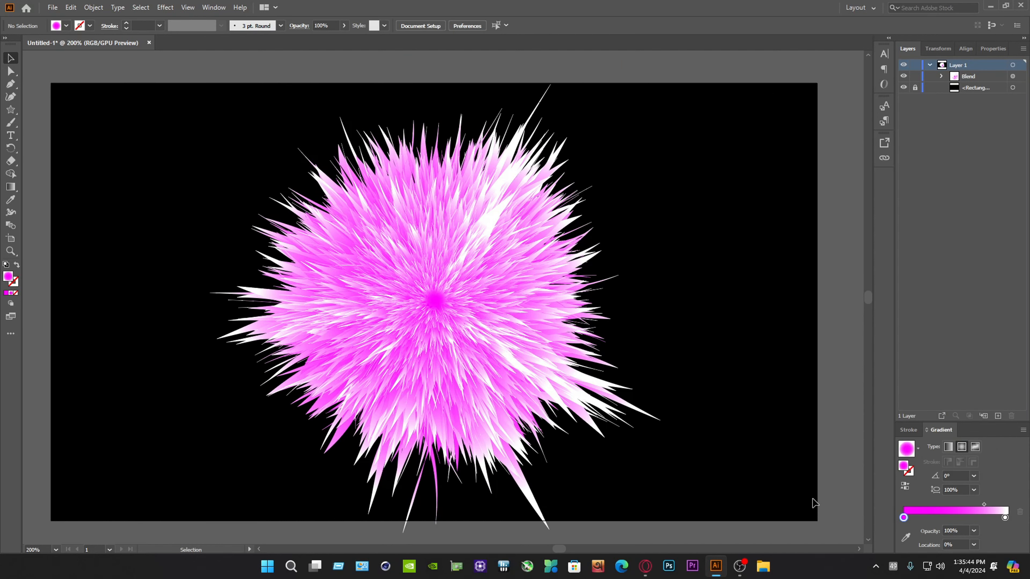
Try several colors on the blend's magenta gradient stop and settle on crimson B3001A, then deselect the artwork
{"action": "left_click_drag", "start_coordinate": [813, 503], "coordinate": [252, 198]}
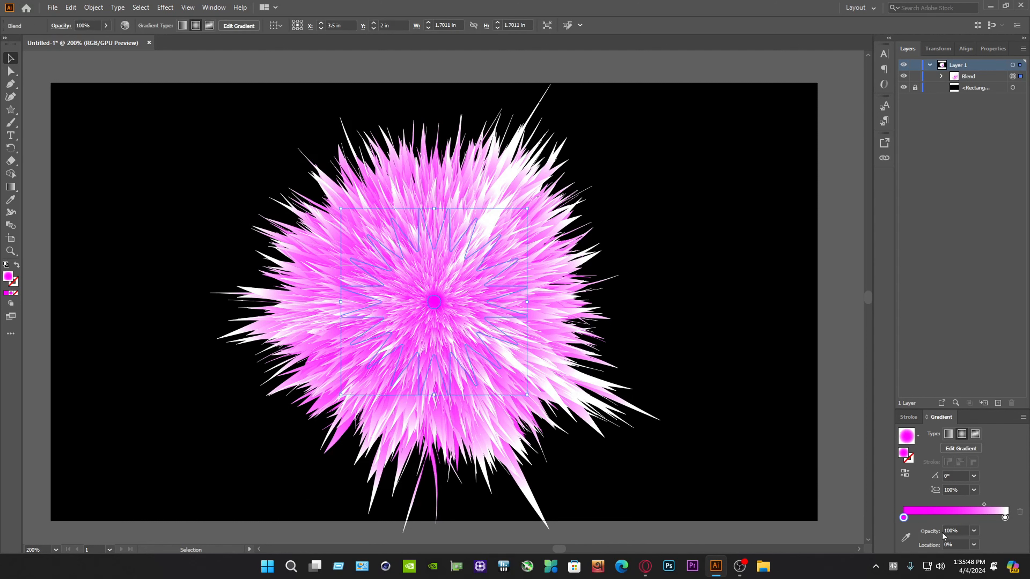
{"action": "double_click", "coordinate": [903, 519]}
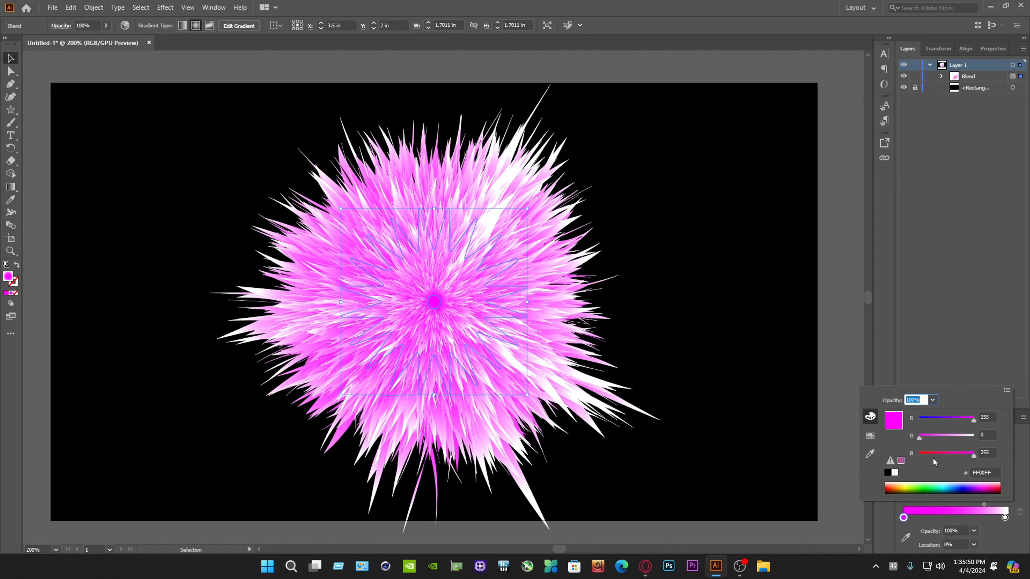
{"action": "left_click", "coordinate": [988, 489]}
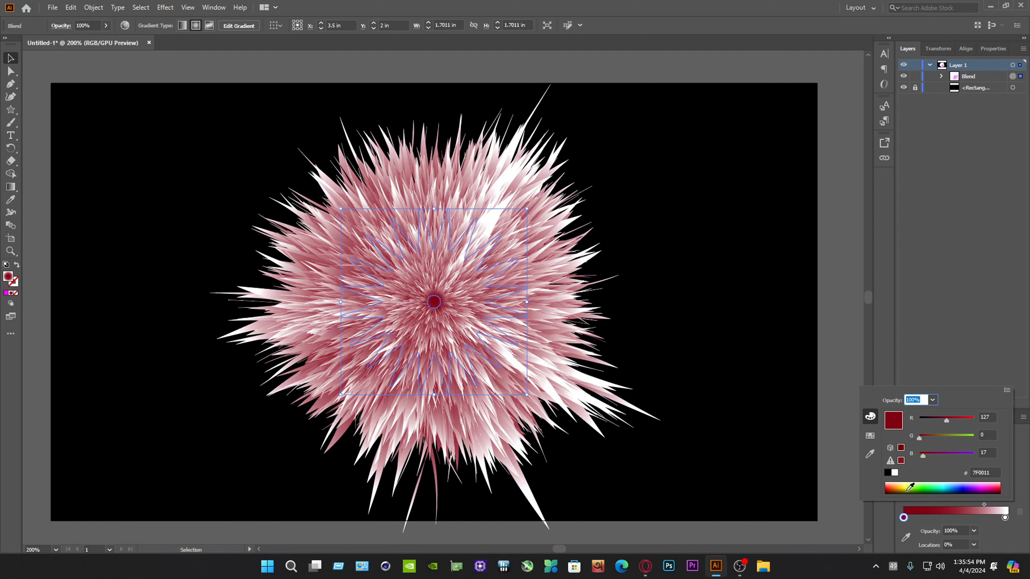
{"action": "left_click", "coordinate": [895, 487]}
{"action": "left_click", "coordinate": [969, 487]}
{"action": "left_click", "coordinate": [1002, 485]}
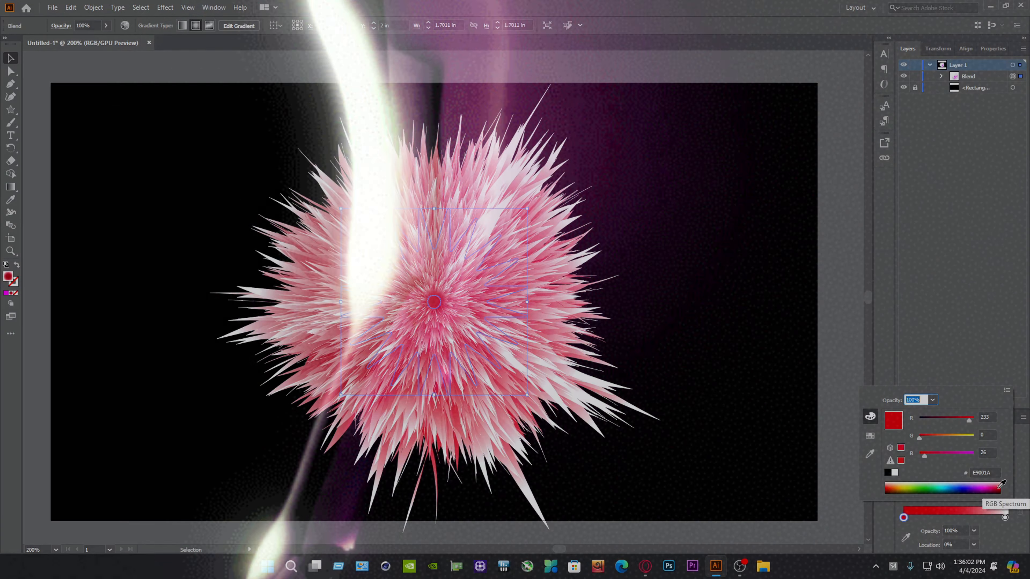
{"action": "left_click_drag", "start_coordinate": [969, 421], "coordinate": [958, 424]}
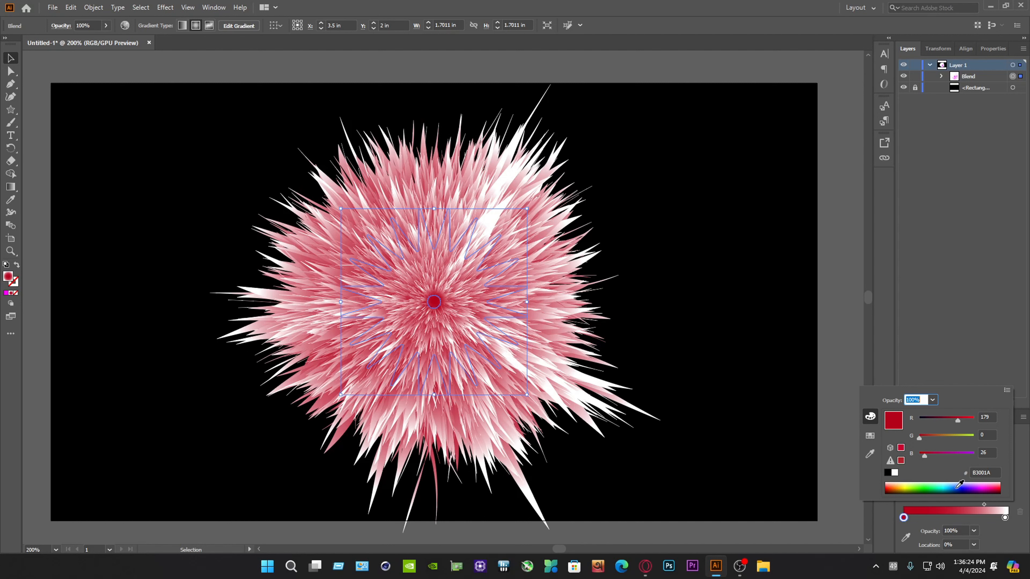
{"action": "left_click", "coordinate": [782, 450]}
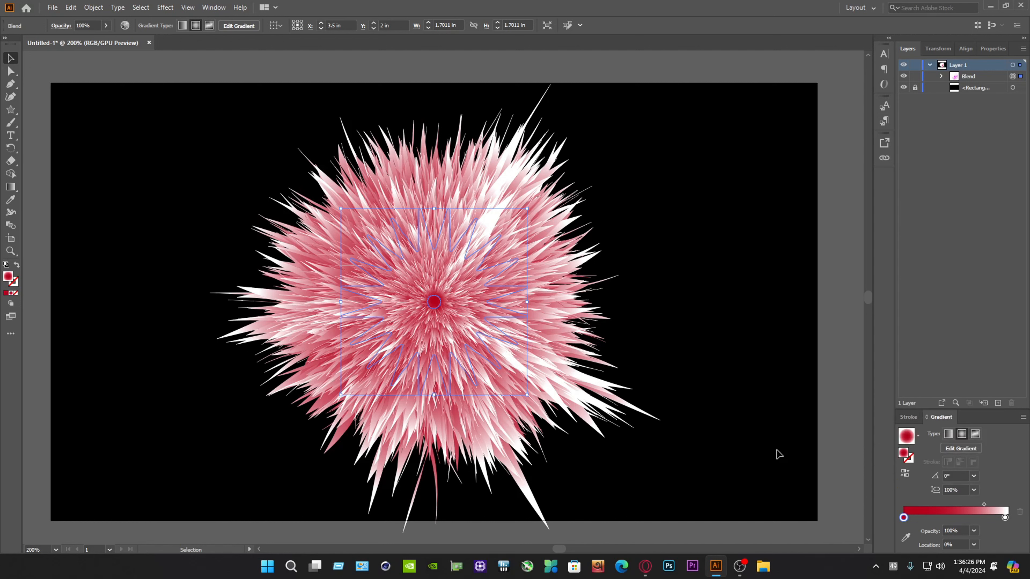
{"action": "left_click", "coordinate": [742, 441]}
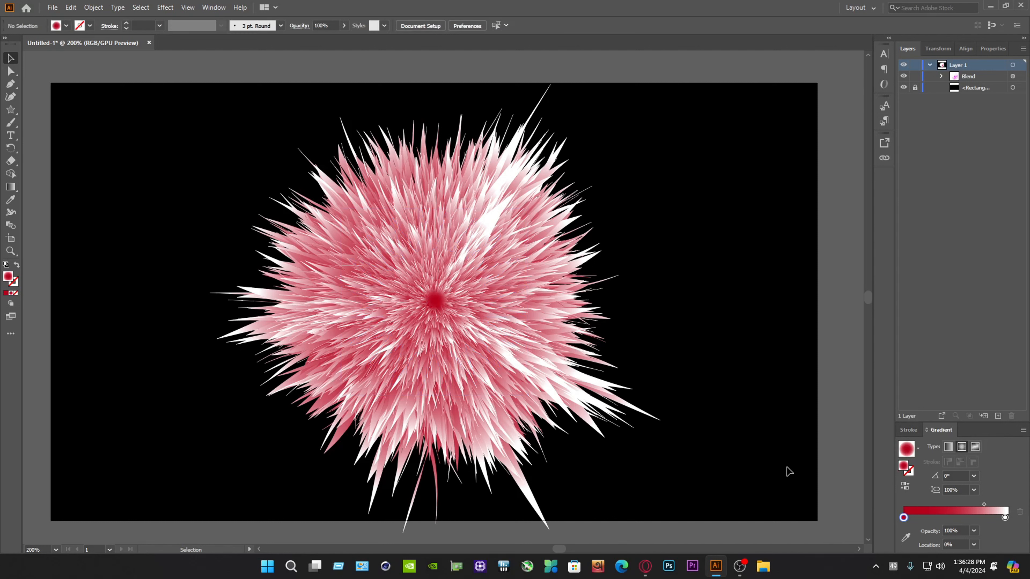
{"action": "left_click_drag", "start_coordinate": [771, 462], "coordinate": [179, 149]}
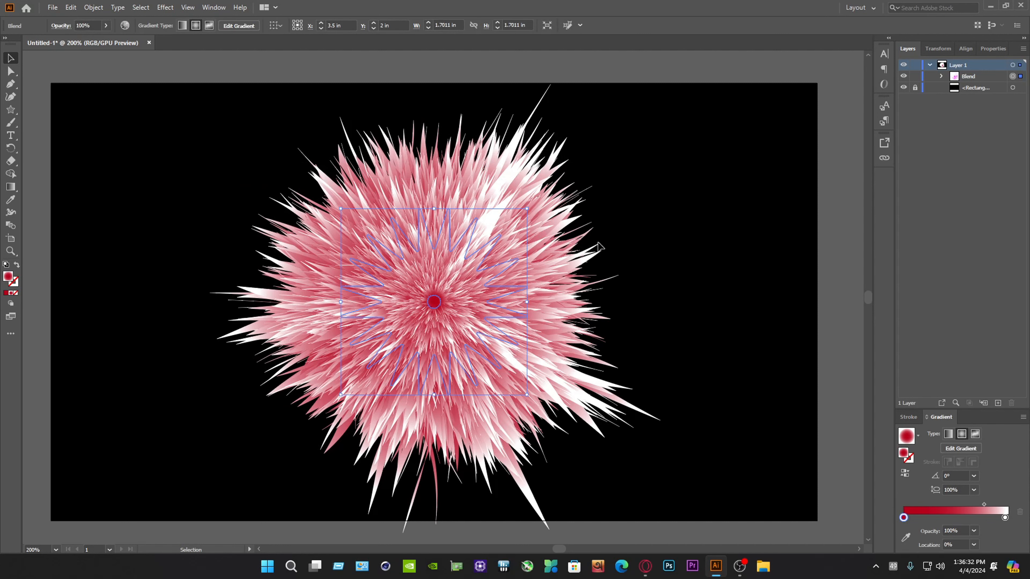
{"action": "left_click", "coordinate": [787, 389]}
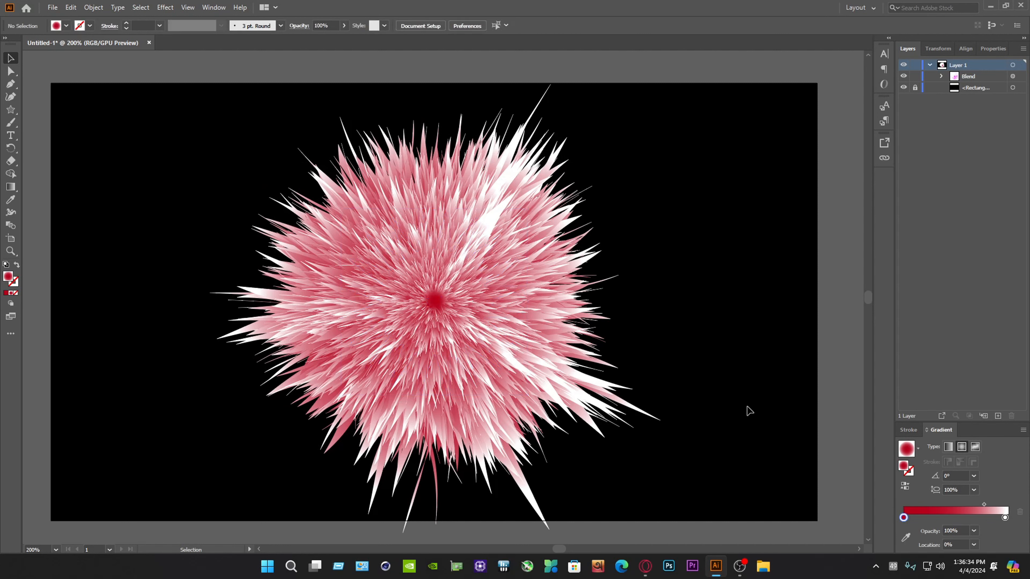